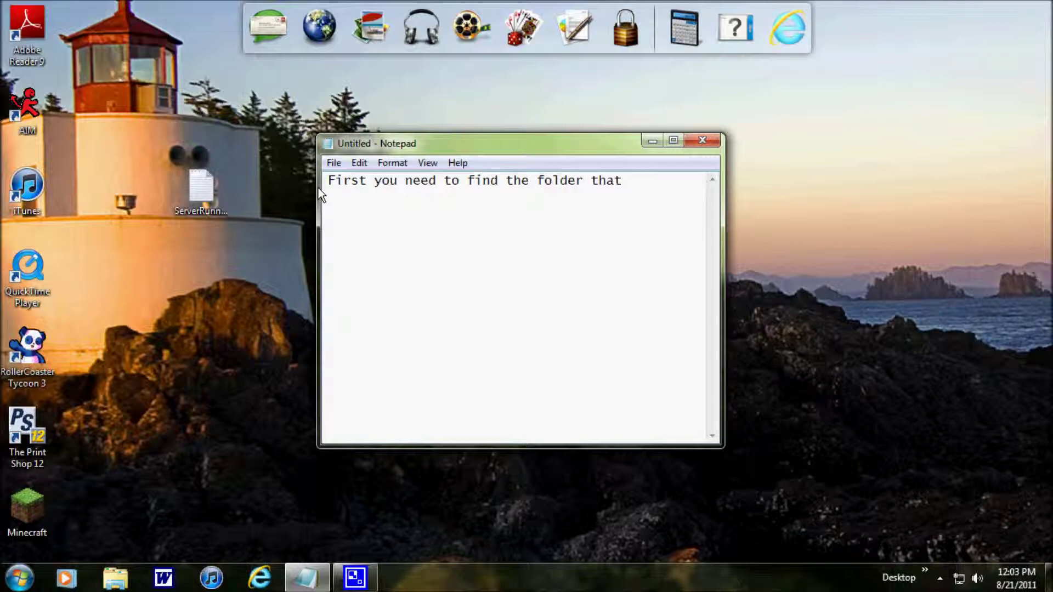
# Step: Complete the note so it reads "First you need to find the folder that contains the "RUN.bat" that runs yor server."
pyautogui.write('contains the "RUN.bat" that runs ')
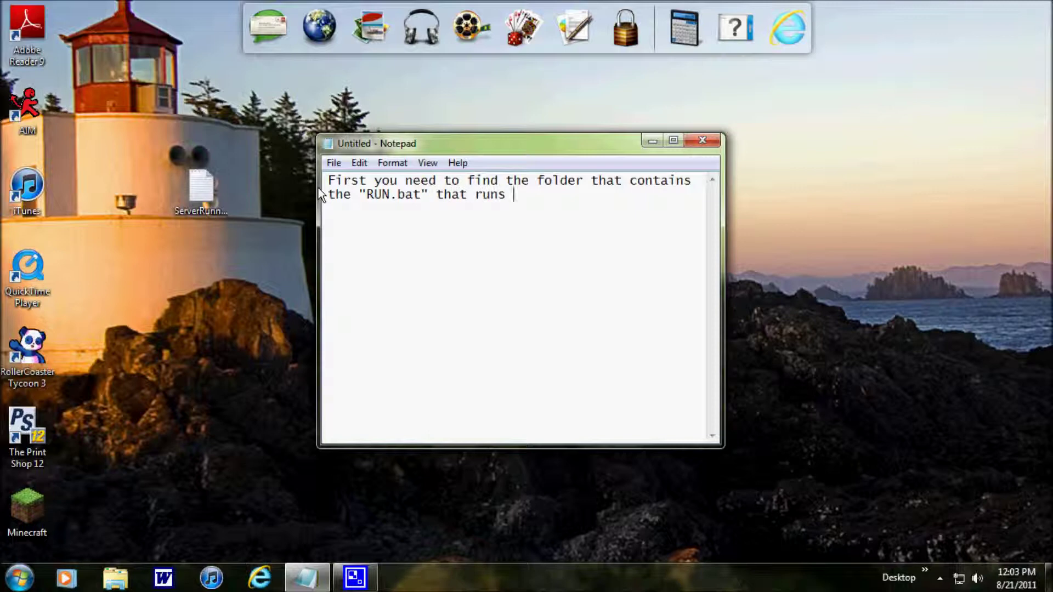
pyautogui.write('yor server.')
# Step: Switch to Windows Explorer, browse from Documents through Minecraft to the Bukkit Server folder, and select the RUN batch file
pyautogui.click(112, 584)
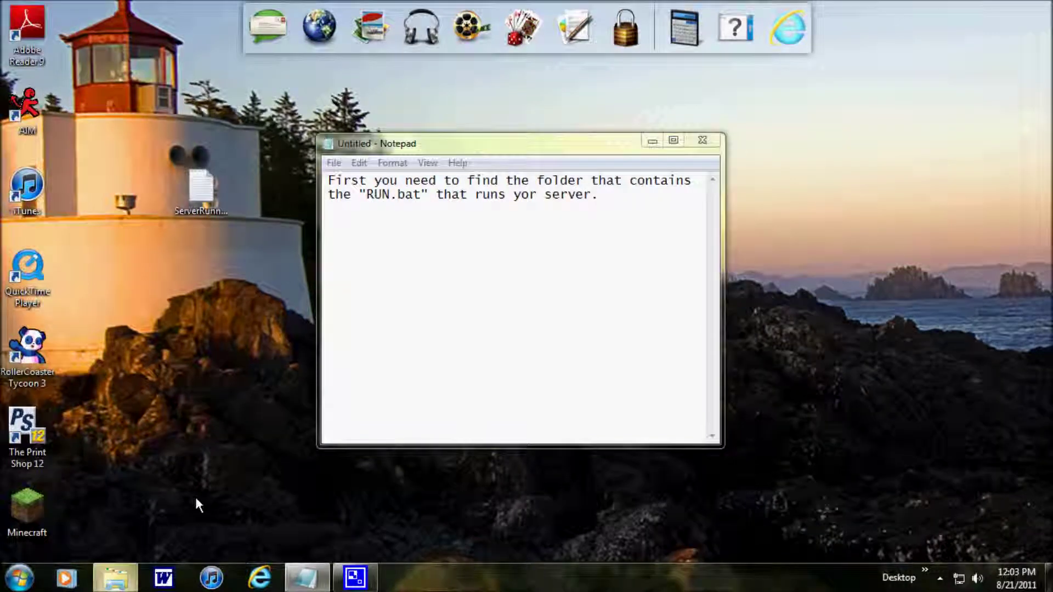
pyautogui.doubleClick(707, 192)
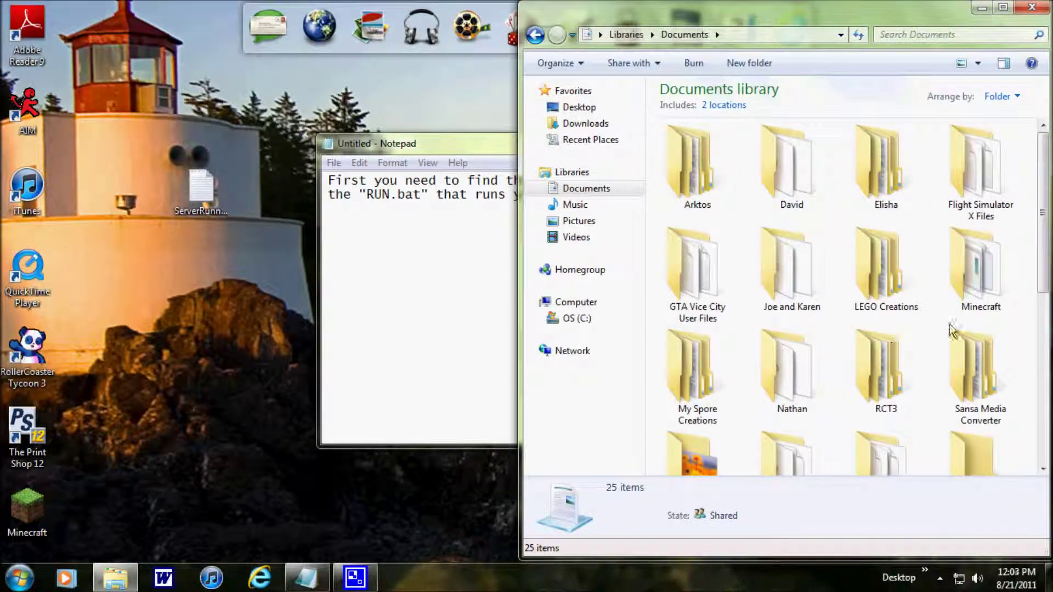
pyautogui.doubleClick(970, 271)
pyautogui.doubleClick(798, 207)
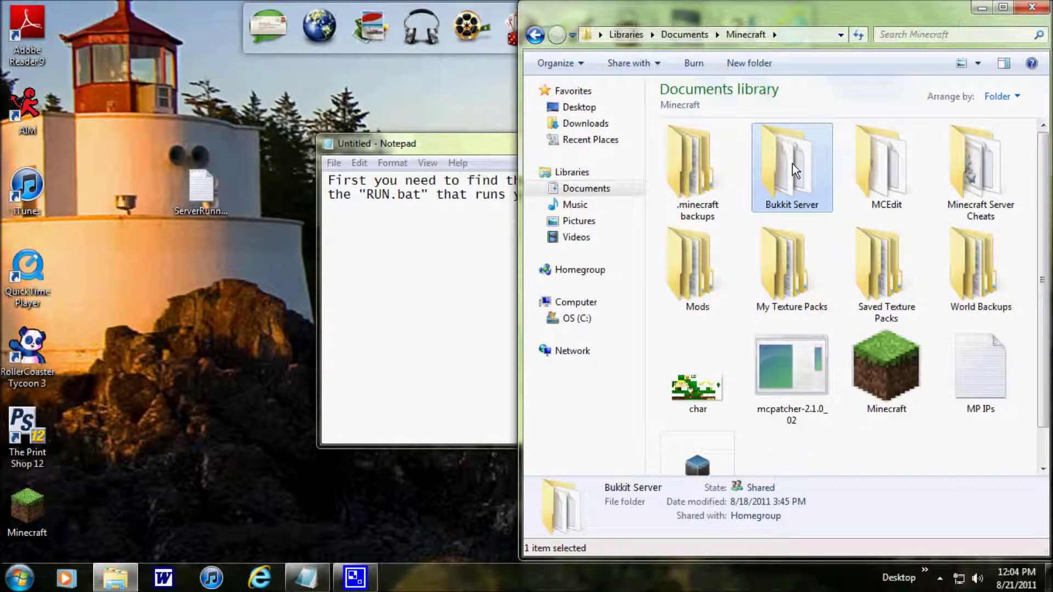
pyautogui.click(923, 359)
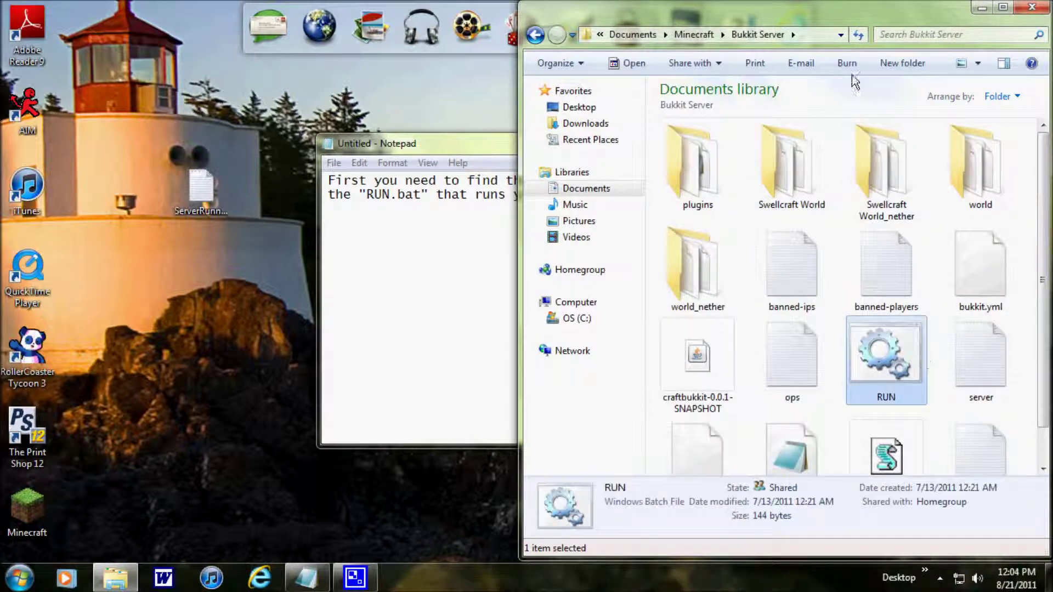
# Step: Replace the Notepad note's text with "Take the folder location and copy it."
pyautogui.click(435, 331)
pyautogui.moveTo(618, 225); pyautogui.dragTo(170, 187)
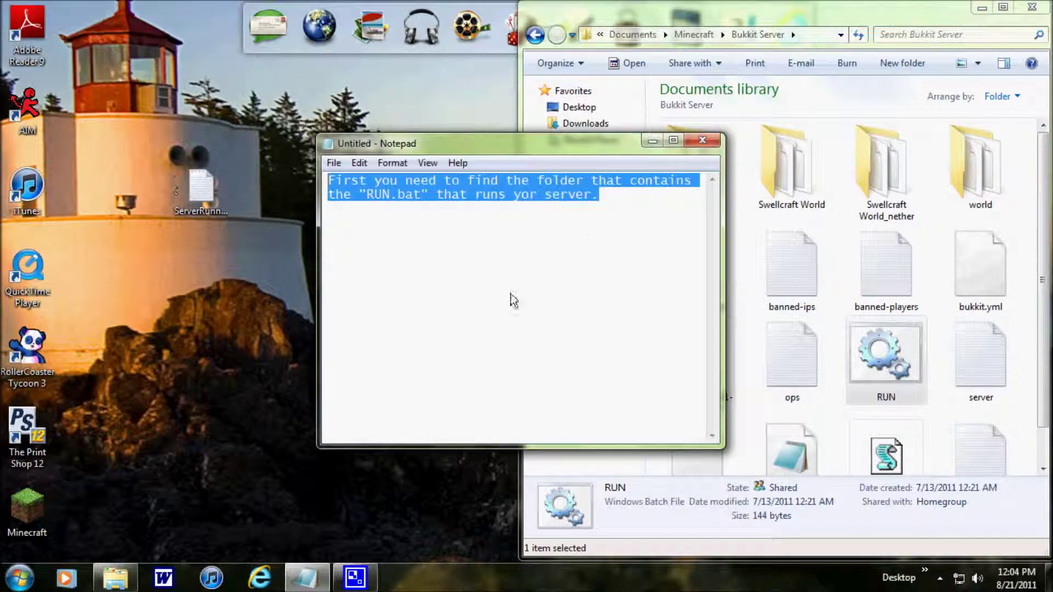
pyautogui.press('Delete')
pyautogui.write('T')
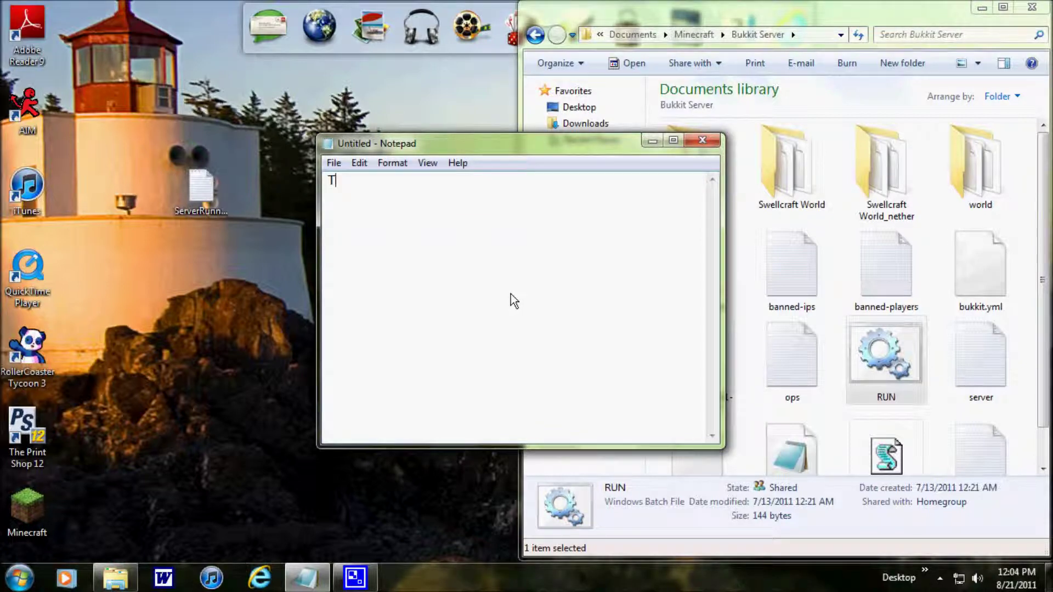
pyautogui.write('ake the fol')
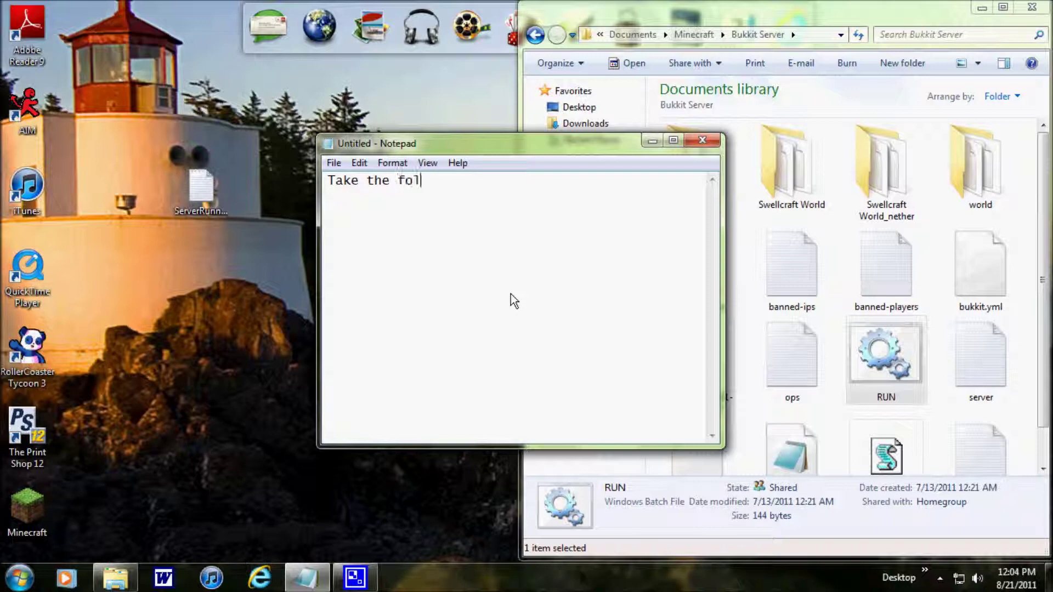
pyautogui.write('der locatio')
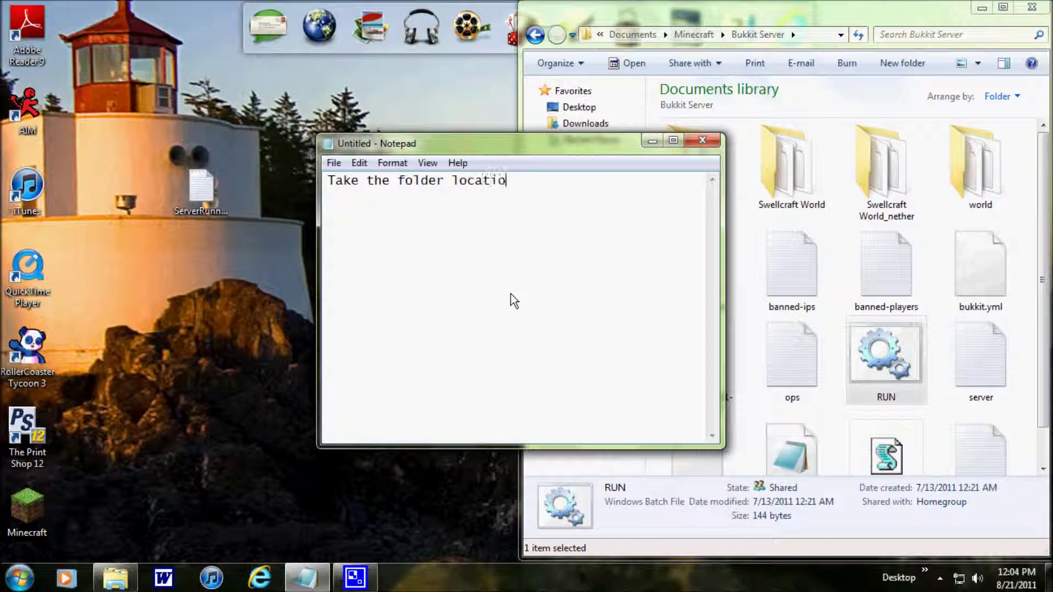
pyautogui.write('n and copy it.')
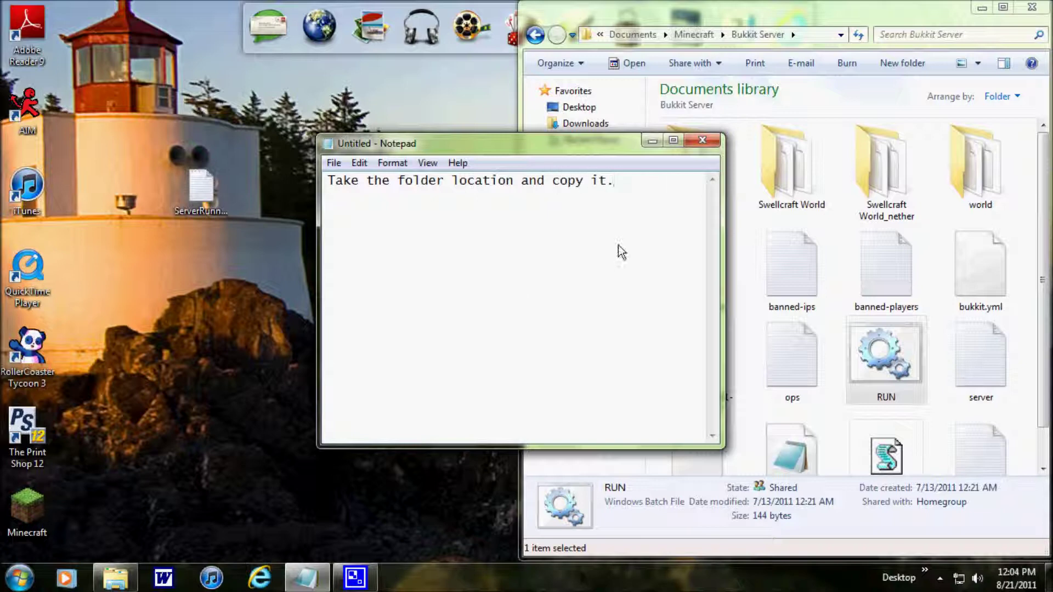
# Step: Display and select the full path of the Bukkit Server folder in Windows Explorer
pyautogui.click(788, 17)
pyautogui.click(817, 35)
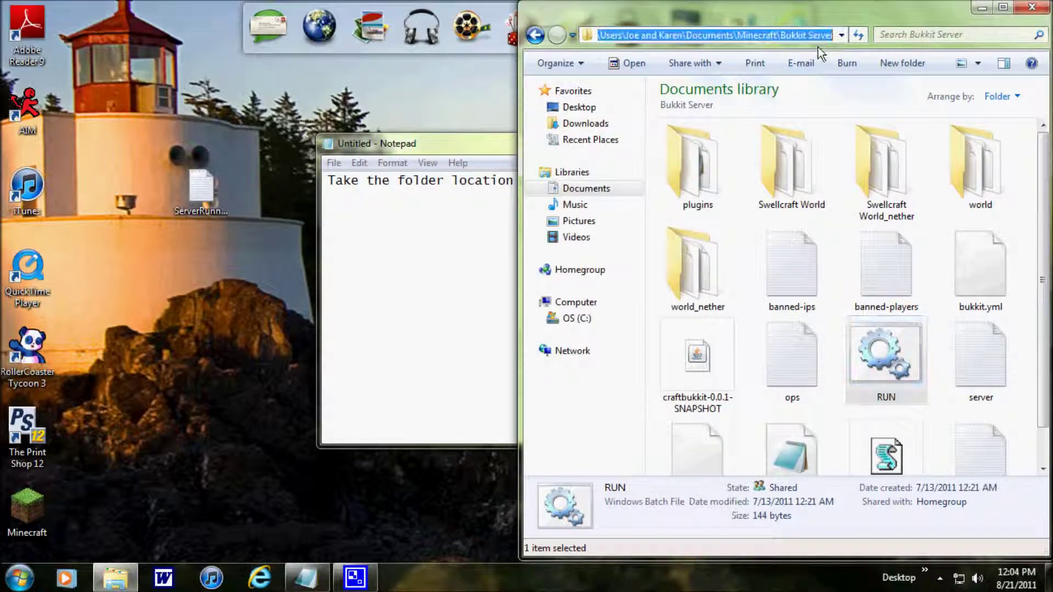
# Step: Replace the Notepad note's text with "Ctrl+C is copy"
pyautogui.click(443, 235)
pyautogui.moveTo(610, 219); pyautogui.dragTo(348, 206)
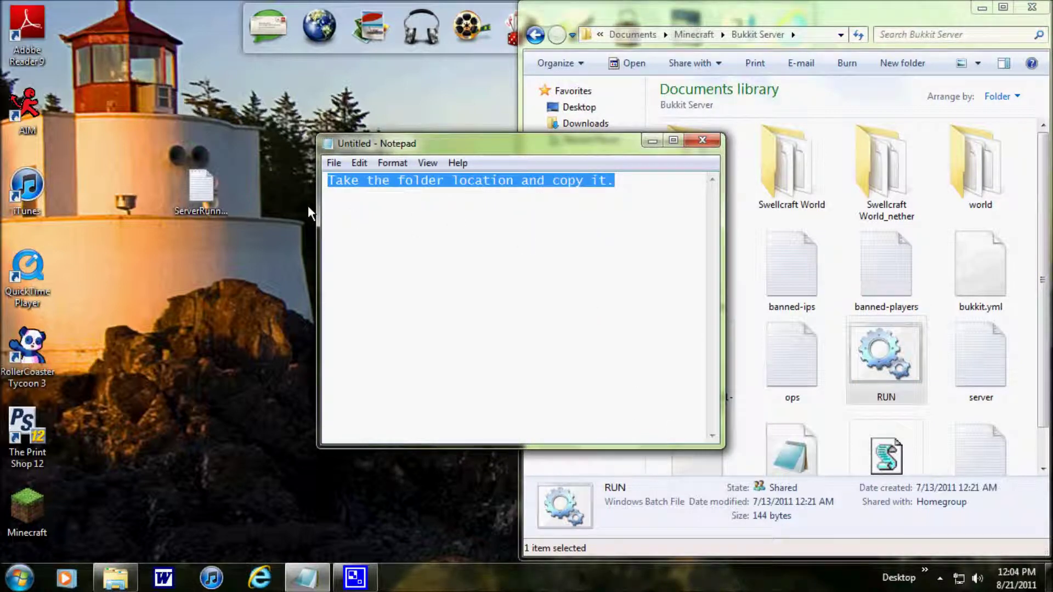
pyautogui.write('Ctrl')
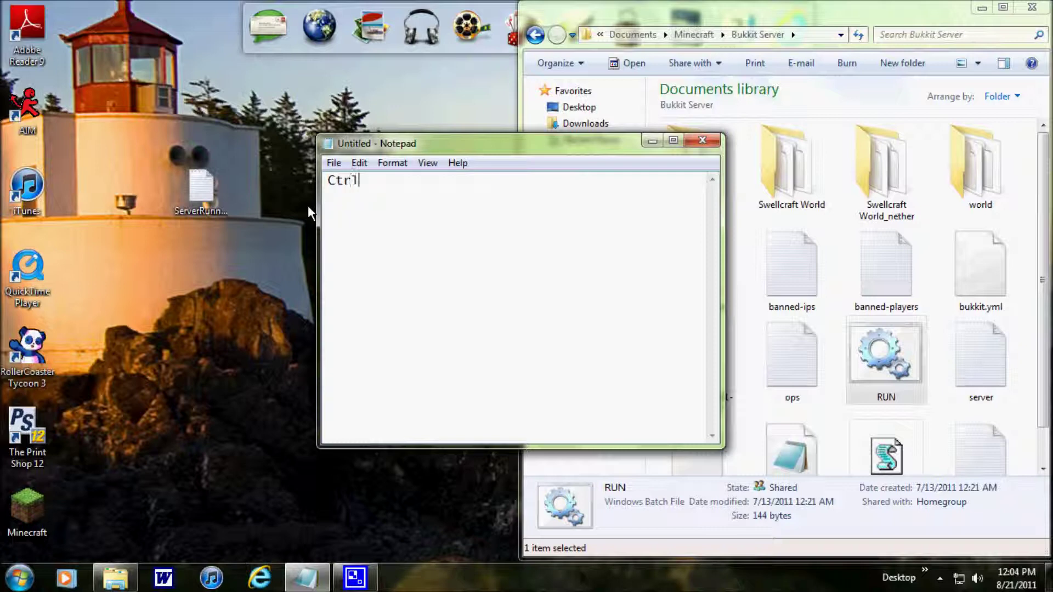
pyautogui.write('+C is copy')
# Step: Select the Bukkit Server folder's full path in Windows Explorer again for copying
pyautogui.click(802, 37)
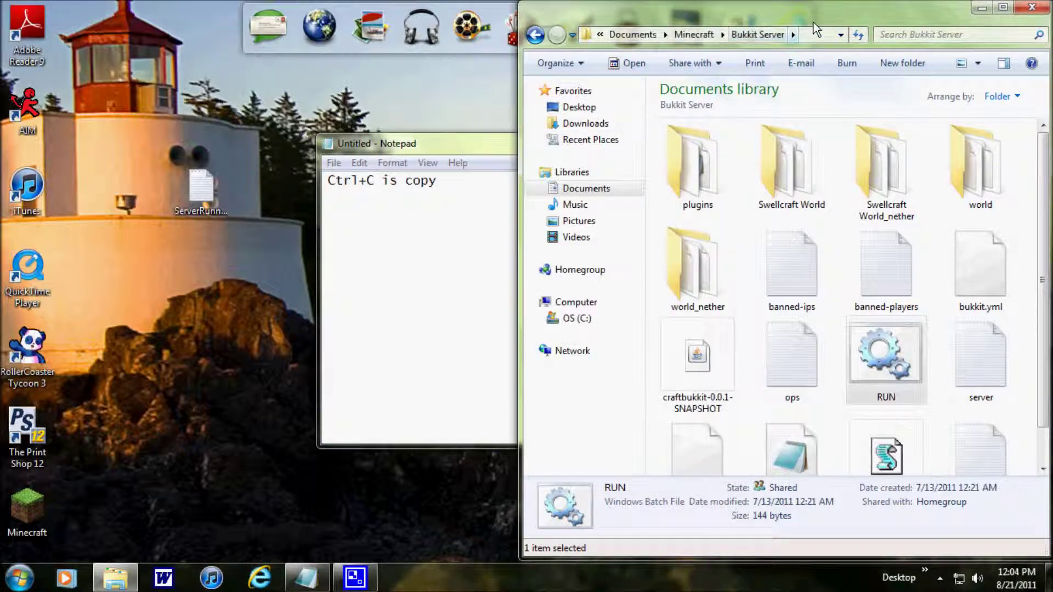
pyautogui.click(821, 34)
# Step: Clear the Notepad note and enter "Now open a new text document...or just notepad.exe"
pyautogui.click(500, 207)
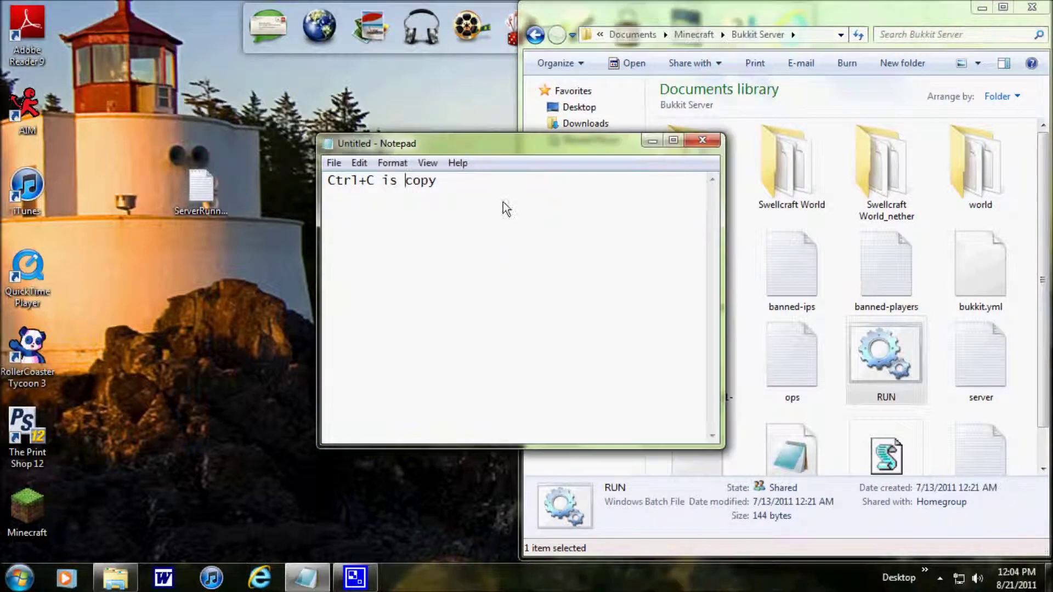
pyautogui.moveTo(517, 200); pyautogui.dragTo(283, 191)
pyautogui.press('Delete')
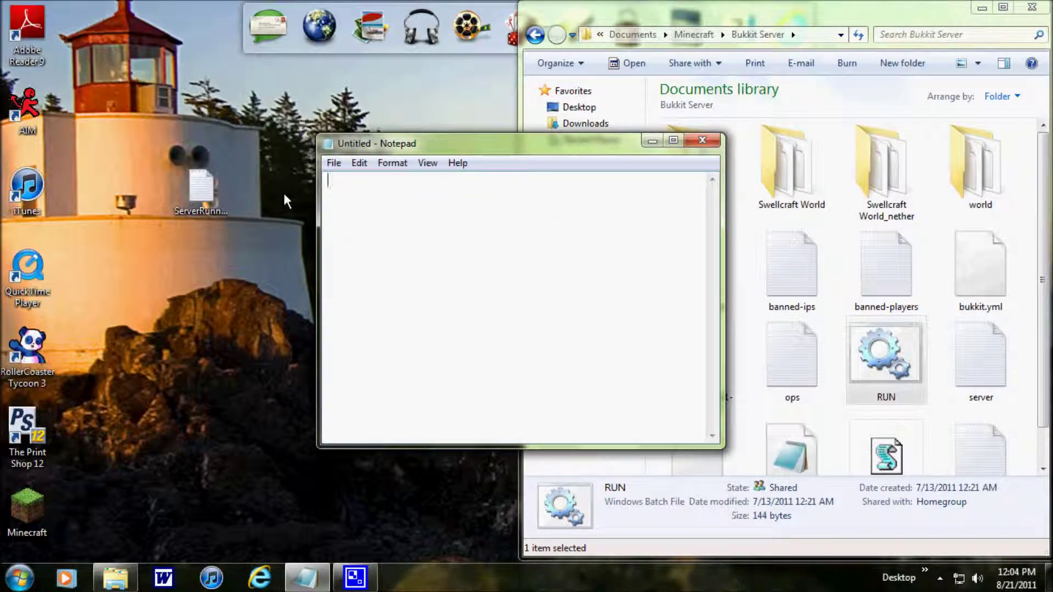
pyautogui.write('Now open a new text')
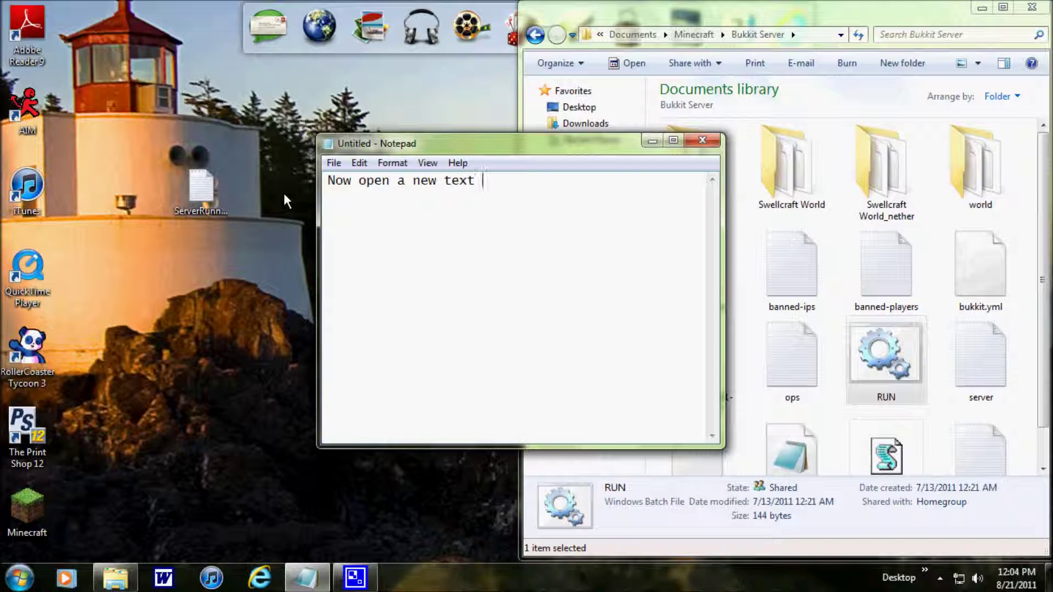
pyautogui.write(' document...or just no')
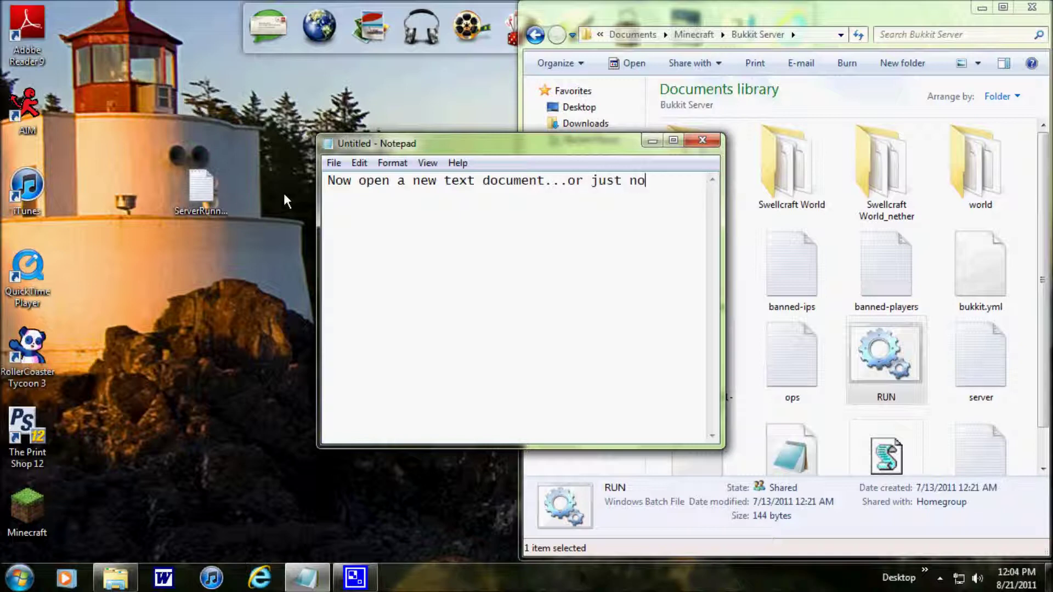
pyautogui.write('tepad.exe')
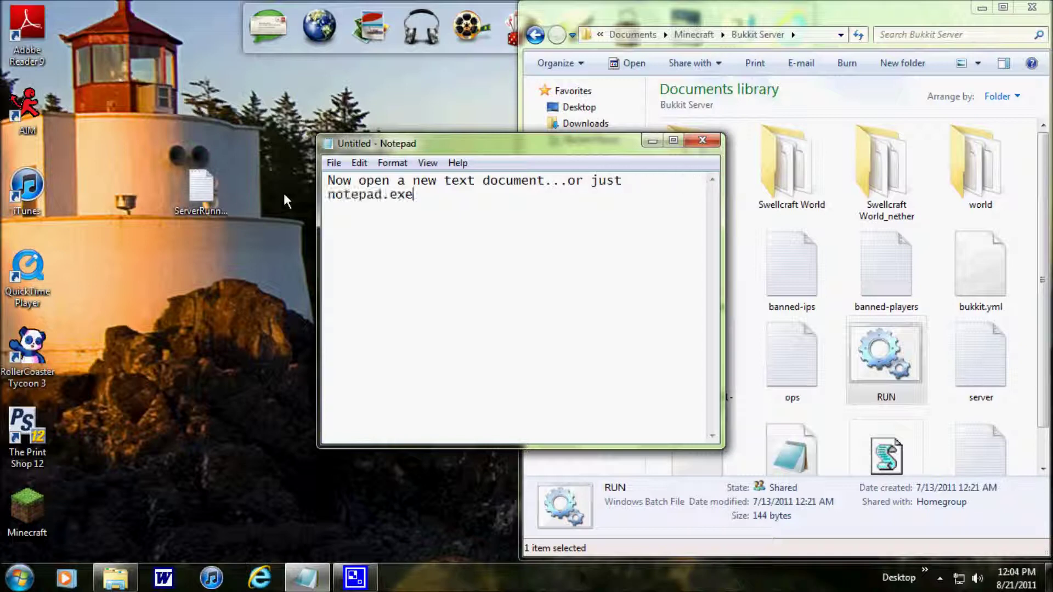
# Step: Open a second blank Notepad document and enter "Here is what you need to type."
pyautogui.click(20, 579)
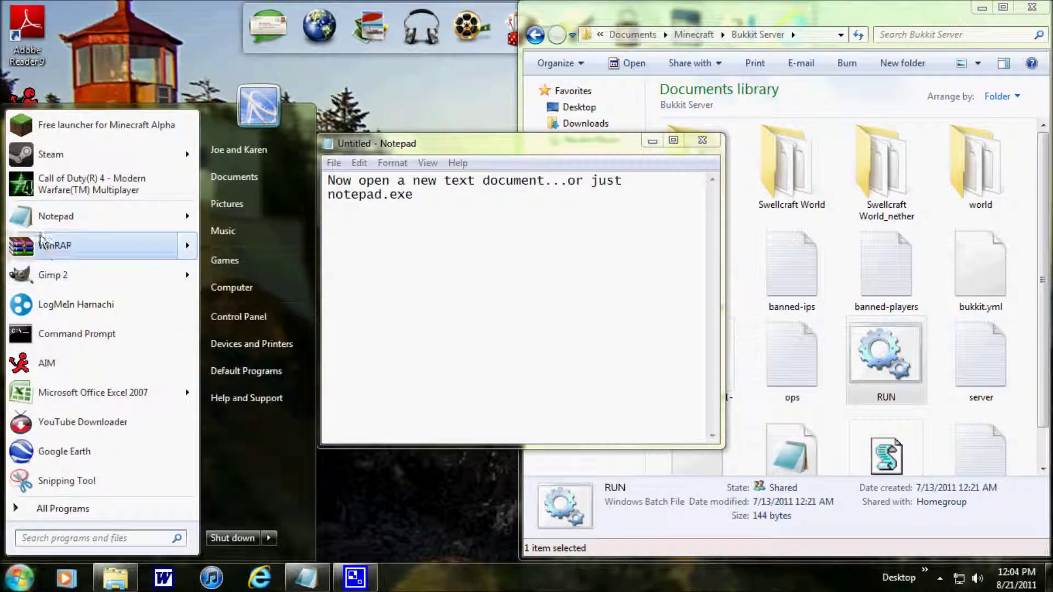
pyautogui.click(45, 217)
pyautogui.moveTo(400, 159); pyautogui.dragTo(395, 152)
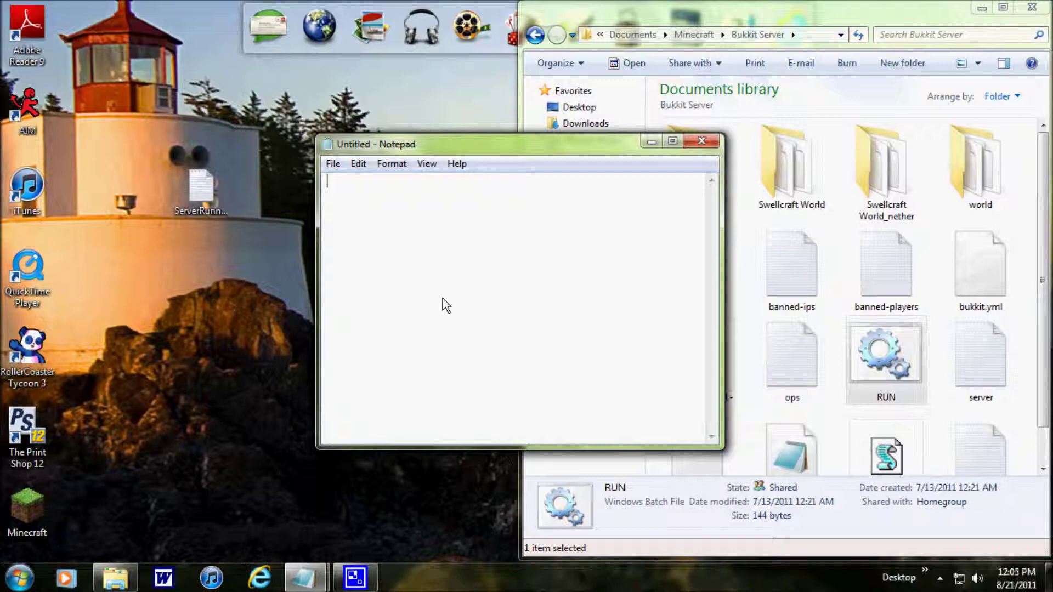
pyautogui.write('Here is what you n')
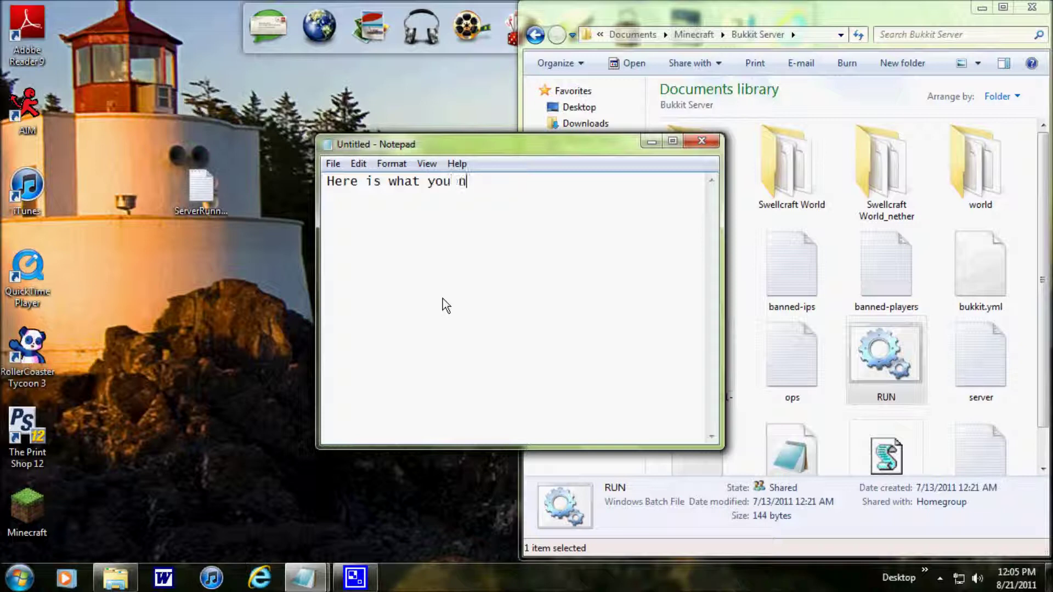
pyautogui.write('eed to type.')
# Step: Display the desktop's ServerRunningHidden script maximized with word wrap off, and highlight its three lines of code
pyautogui.click(234, 339)
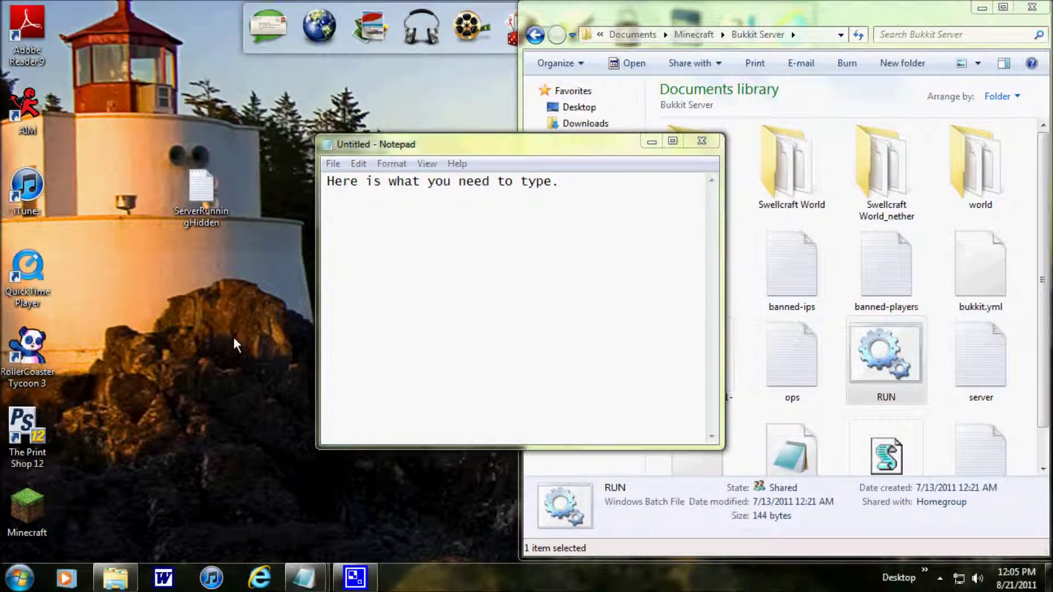
pyautogui.doubleClick(214, 201)
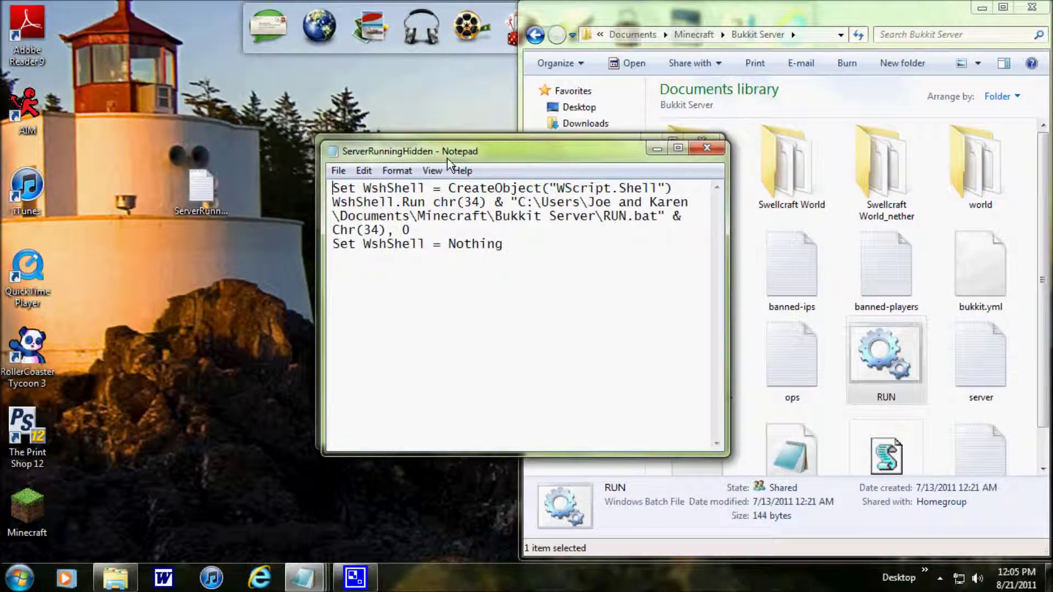
pyautogui.click(397, 170)
pyautogui.click(420, 189)
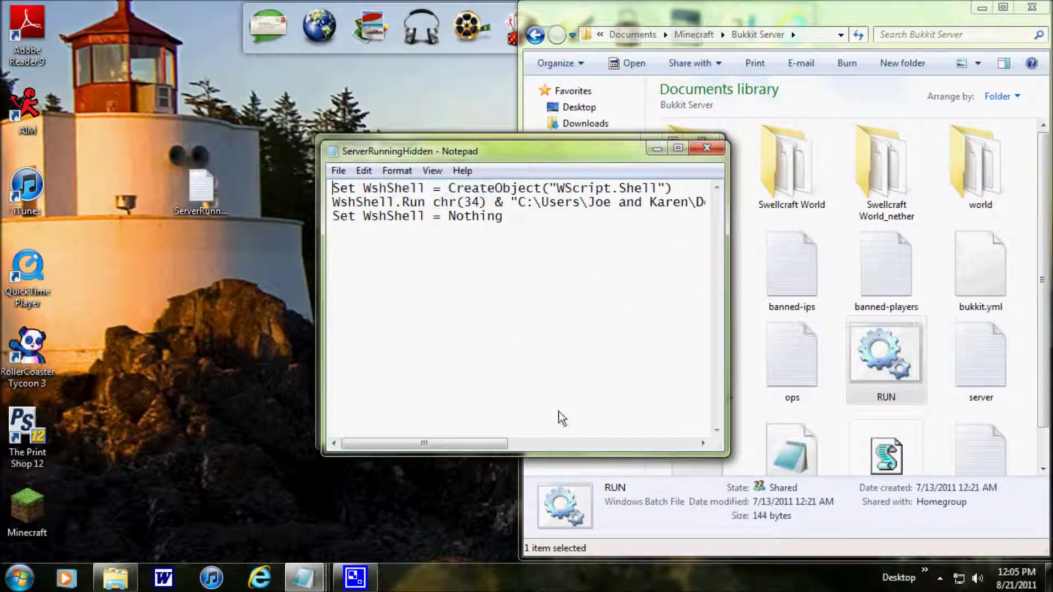
pyautogui.click(678, 148)
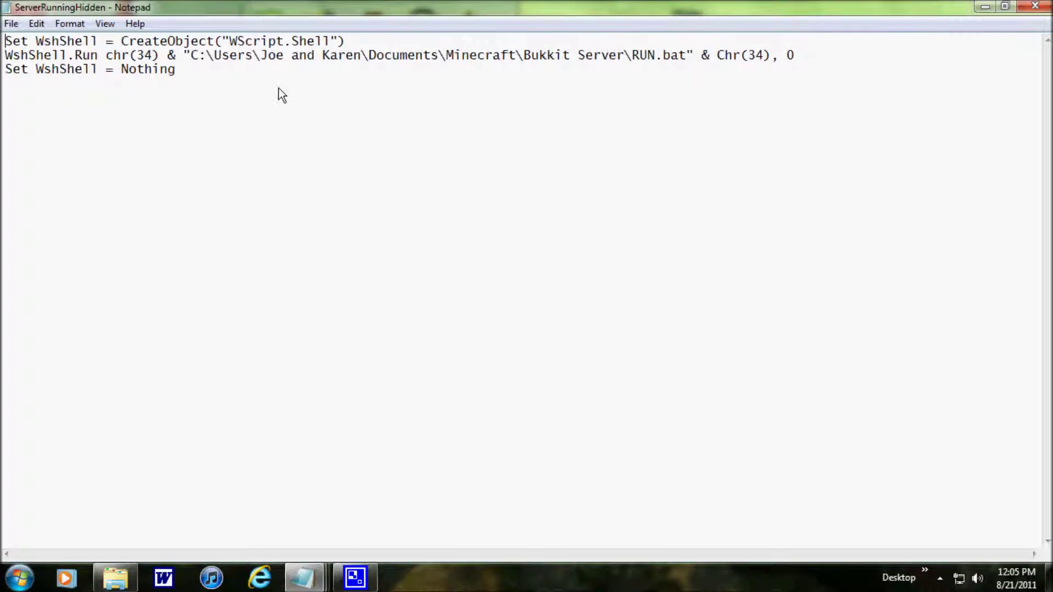
pyautogui.moveTo(415, 80); pyautogui.dragTo(5, 6)
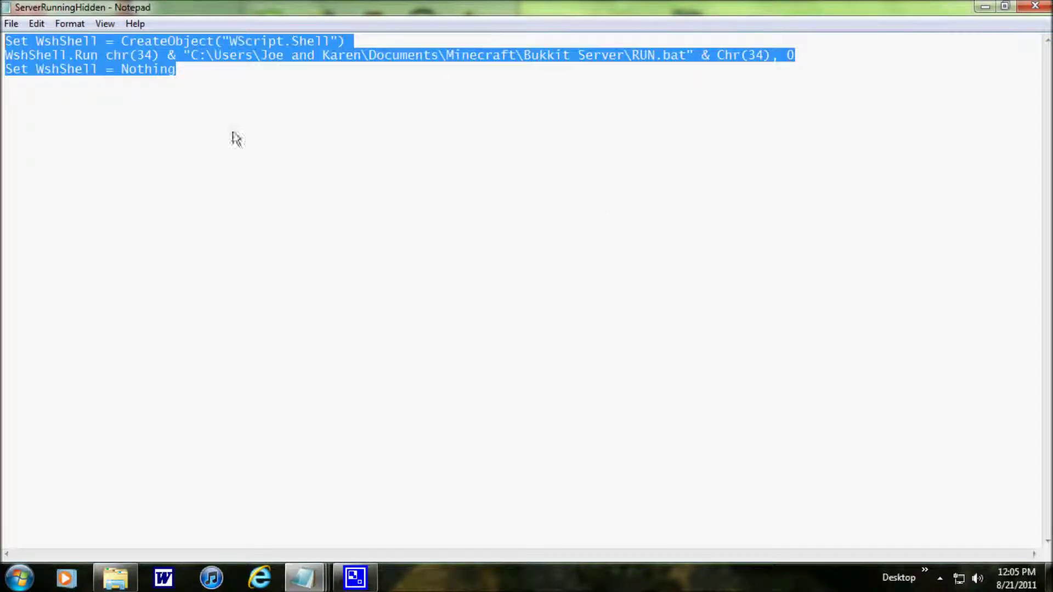
pyautogui.click(325, 124)
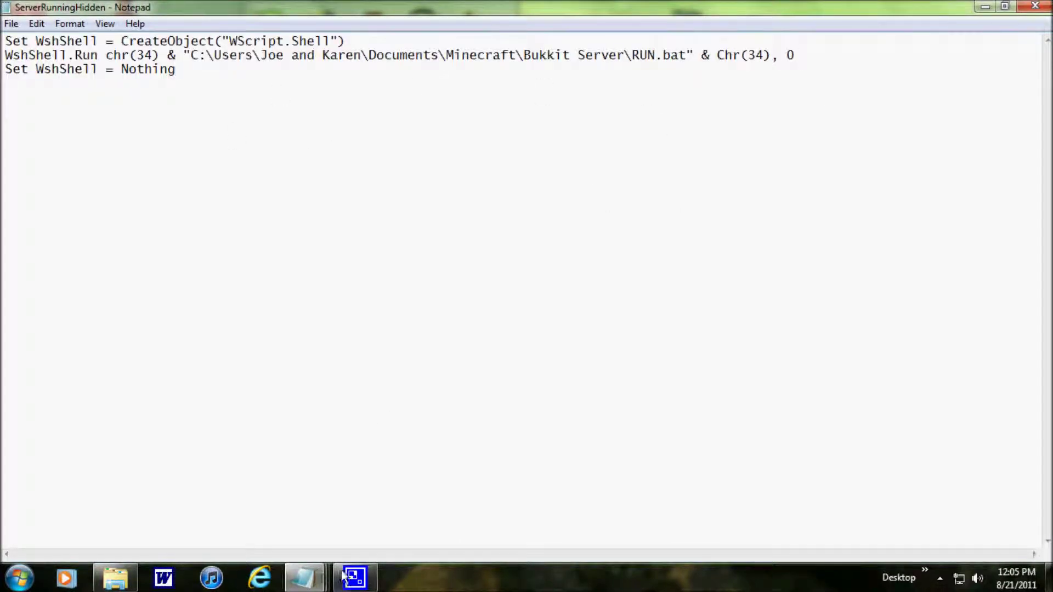
# Step: Close the untitled note reading "Here is what you need to type." without saving it
pyautogui.moveTo(304, 577)
pyautogui.click(378, 449)
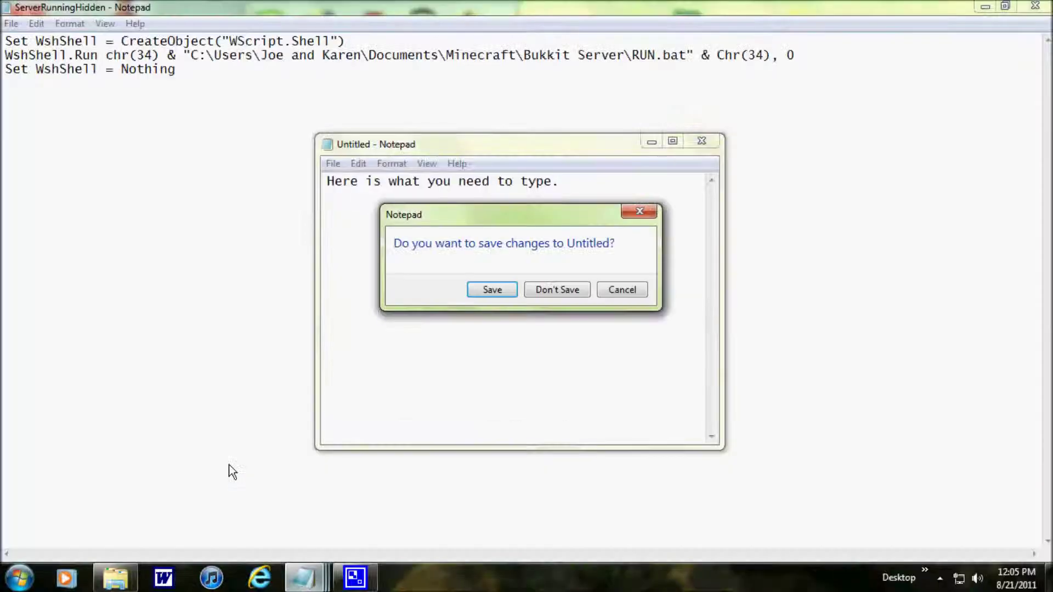
pyautogui.click(543, 291)
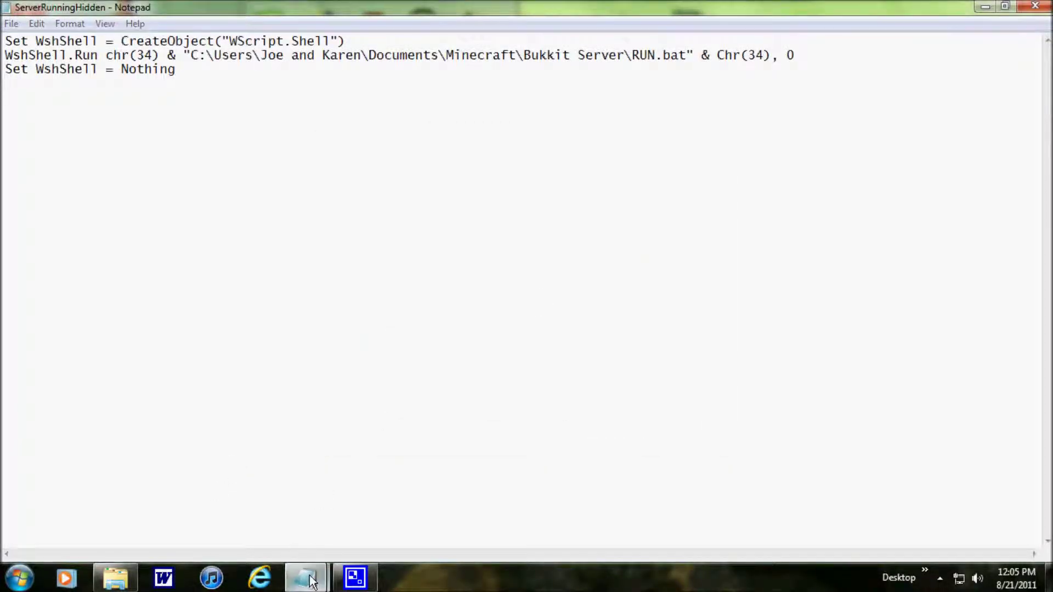
# Step: Replace the remaining untitled note's text with "Now paste the location of RUN.bat here..." and return to the ServerRunningHidden script
pyautogui.moveTo(303, 577)
pyautogui.click(241, 495)
pyautogui.moveTo(527, 277); pyautogui.dragTo(301, 177)
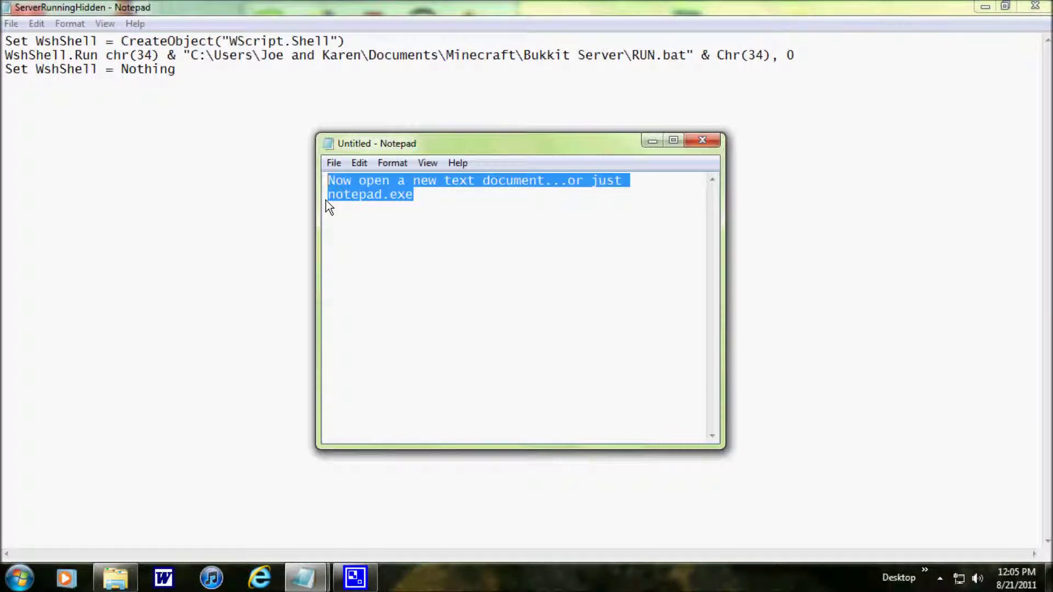
pyautogui.write('Now p')
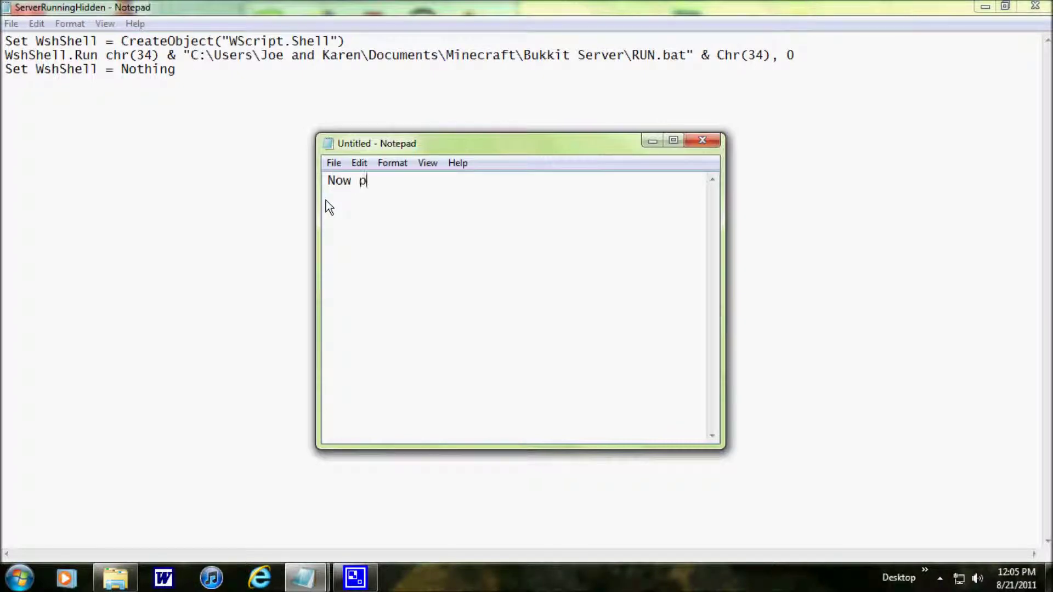
pyautogui.write('aste the locatio')
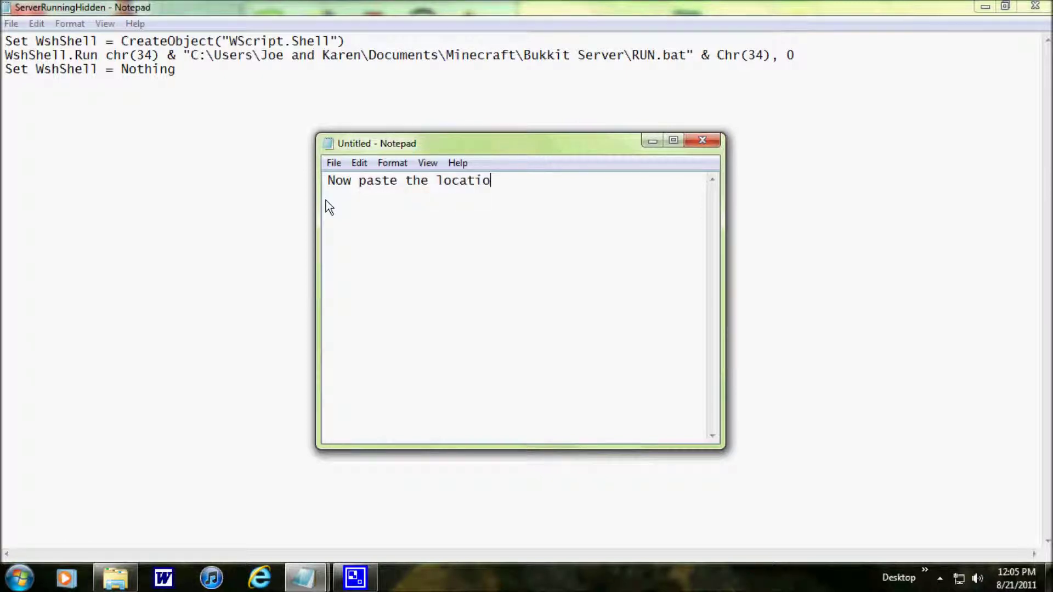
pyautogui.write('n of RUN.bat ')
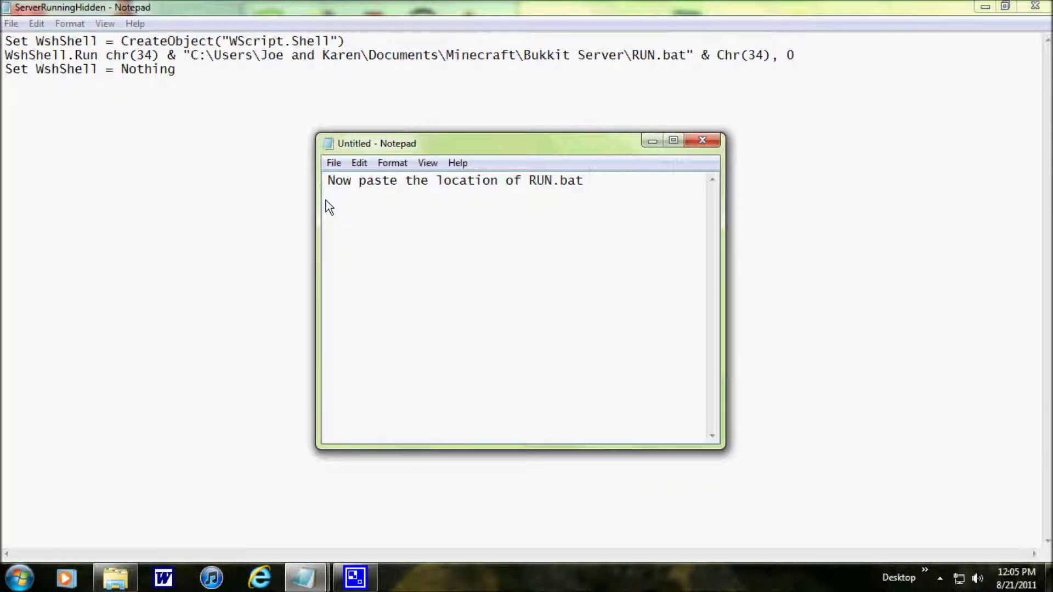
pyautogui.write('here...')
pyautogui.click(780, 135)
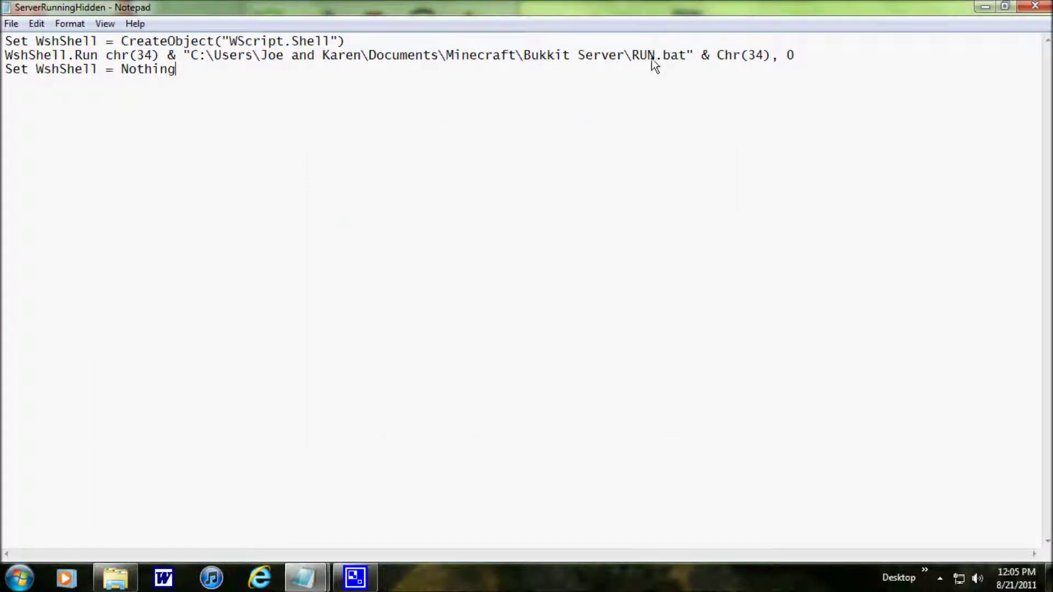
# Step: Replace the RUN.bat path inside the quotation marks on the script's second line with the copied Bukkit Server folder path
pyautogui.moveTo(686, 56); pyautogui.dragTo(185, 57)
pyautogui.hotkey('ctrl', 'c')
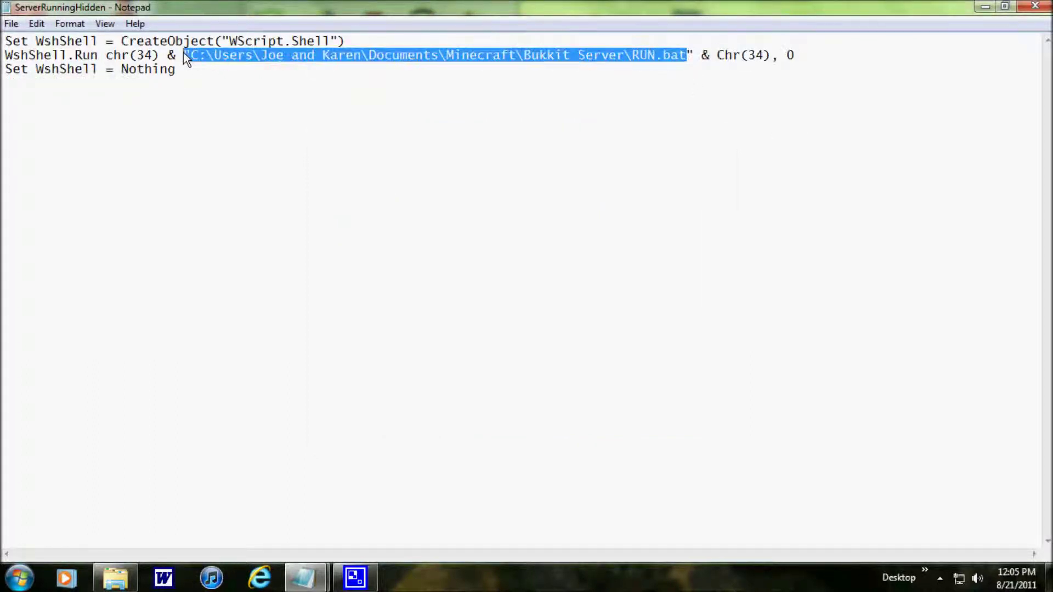
pyautogui.press('Delete')
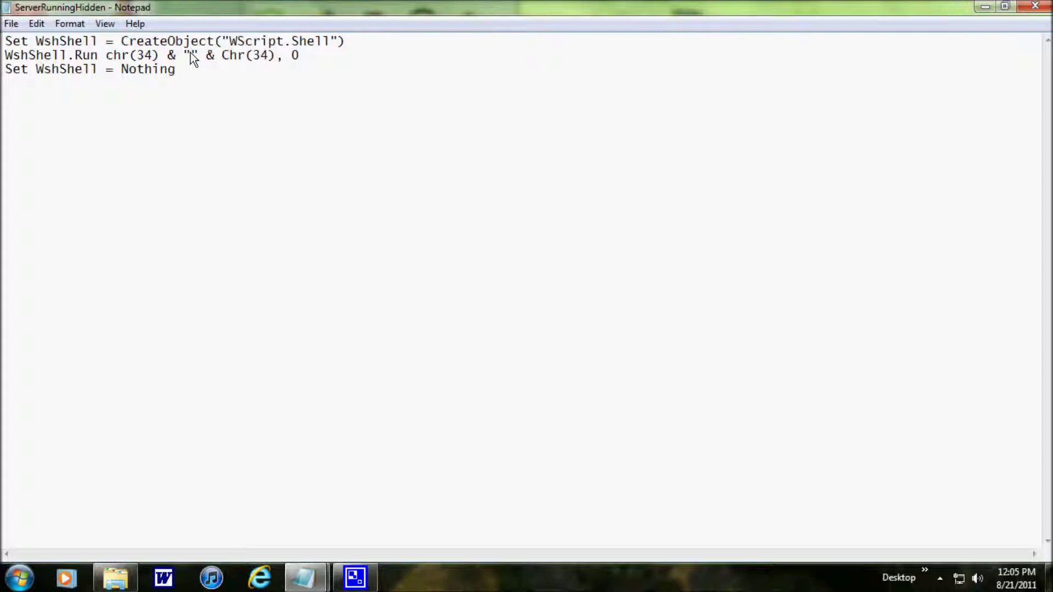
pyautogui.hotkey('ctrl', 'v')
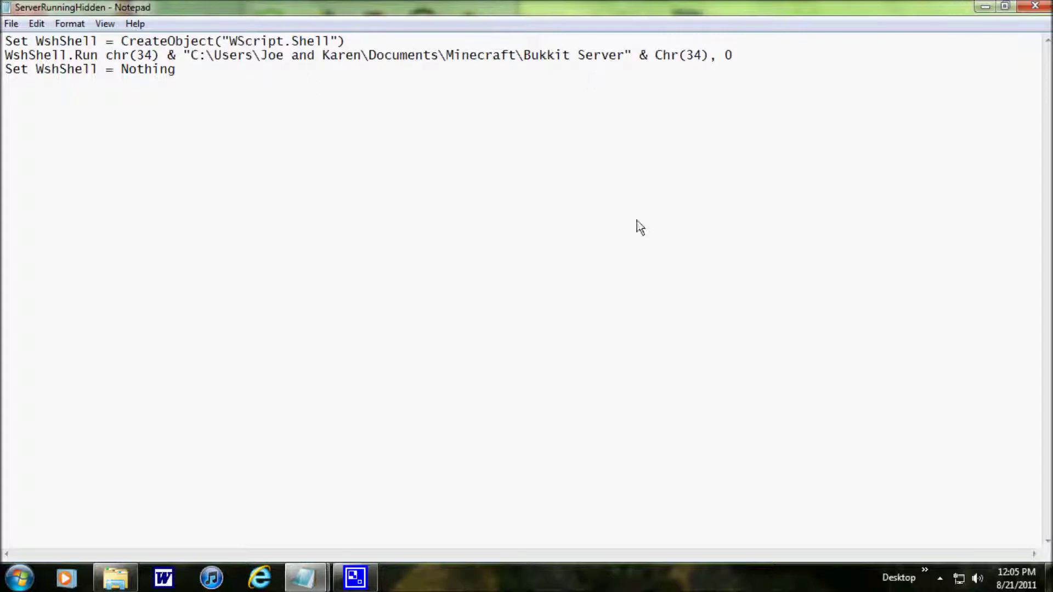
# Step: Replace the untitled note's text with "At the end of that, put \RUN.bat or whatever you named it." and clear the note again
pyautogui.moveTo(303, 577)
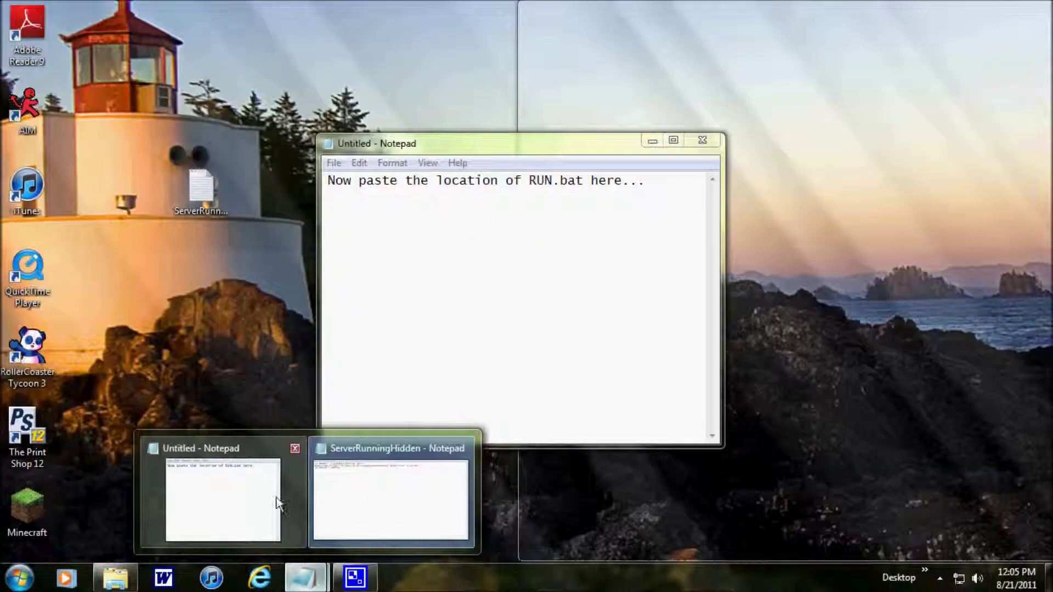
pyautogui.click(238, 502)
pyautogui.moveTo(618, 195); pyautogui.dragTo(302, 200)
pyautogui.write('At')
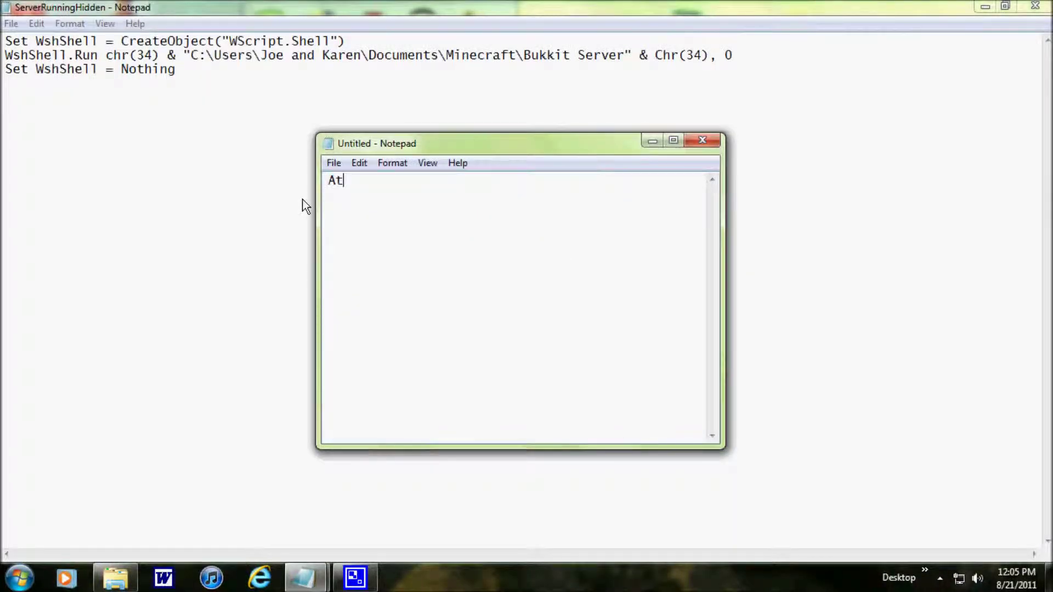
pyautogui.write(' the end ')
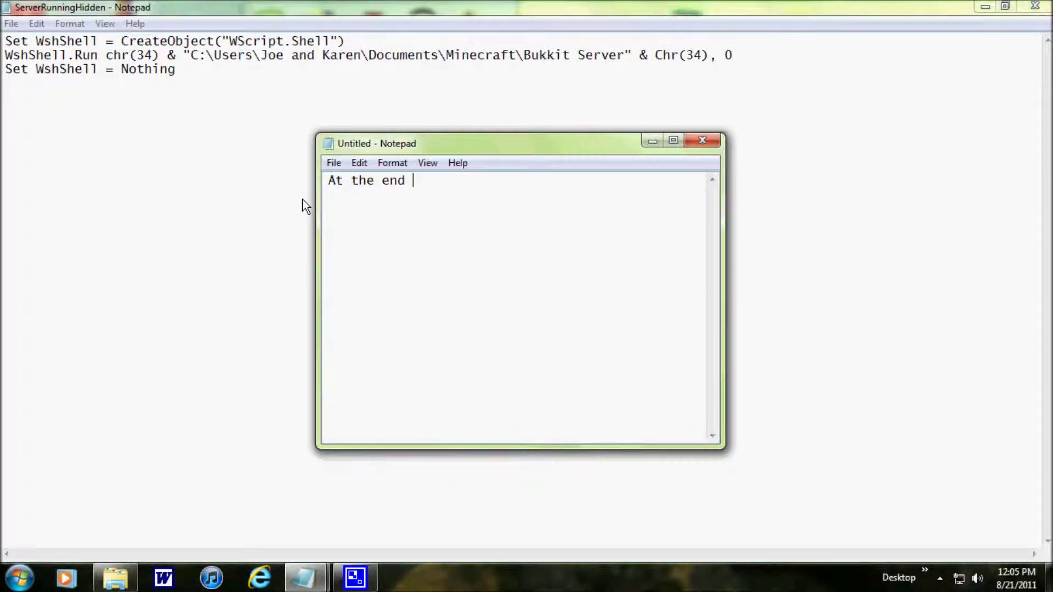
pyautogui.write('of that, put \\')
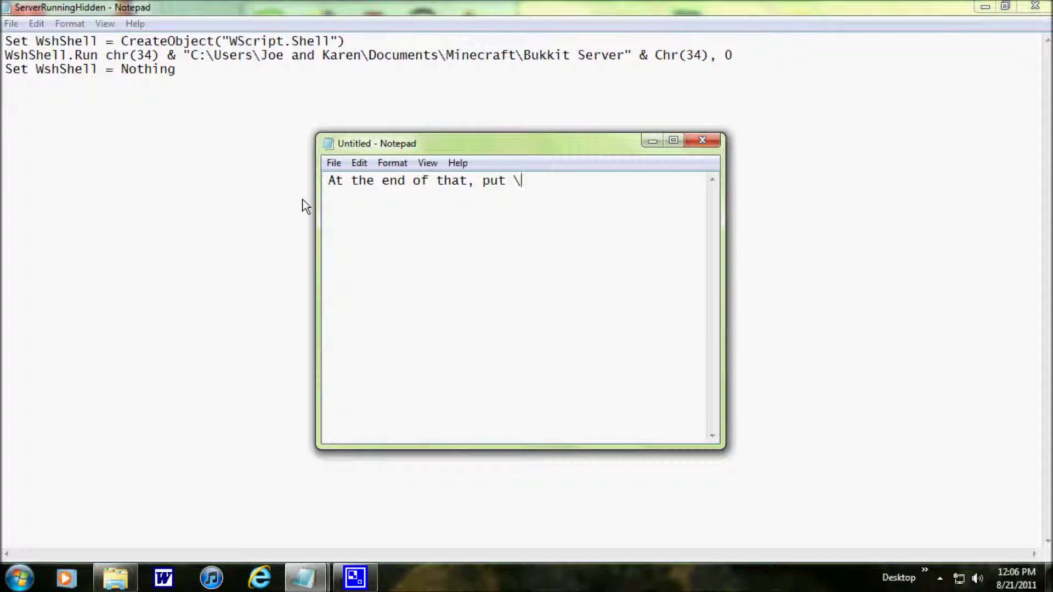
pyautogui.write('RUN.ba')
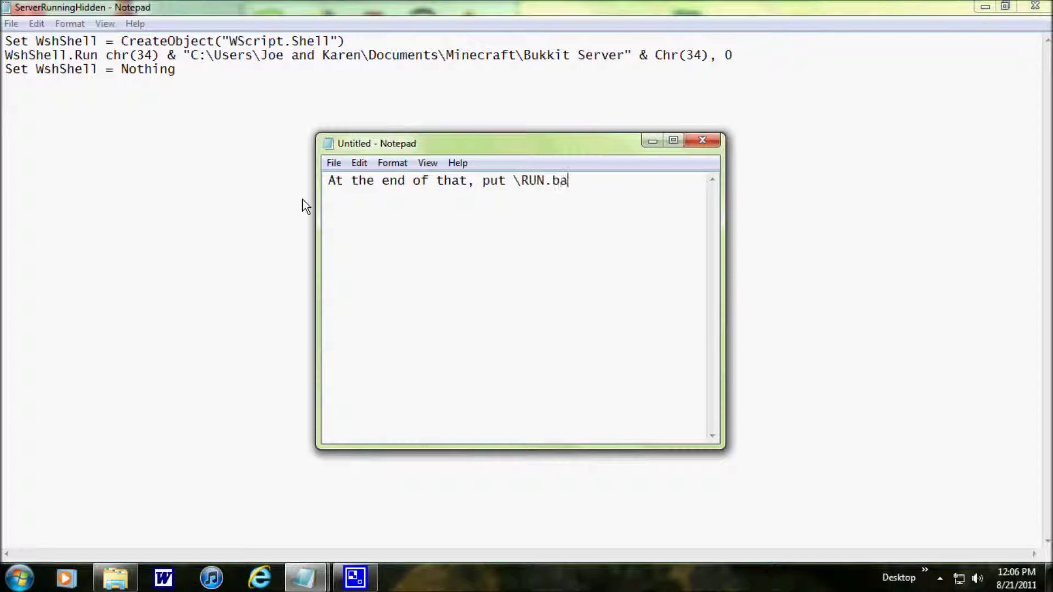
pyautogui.write('t or whatever y')
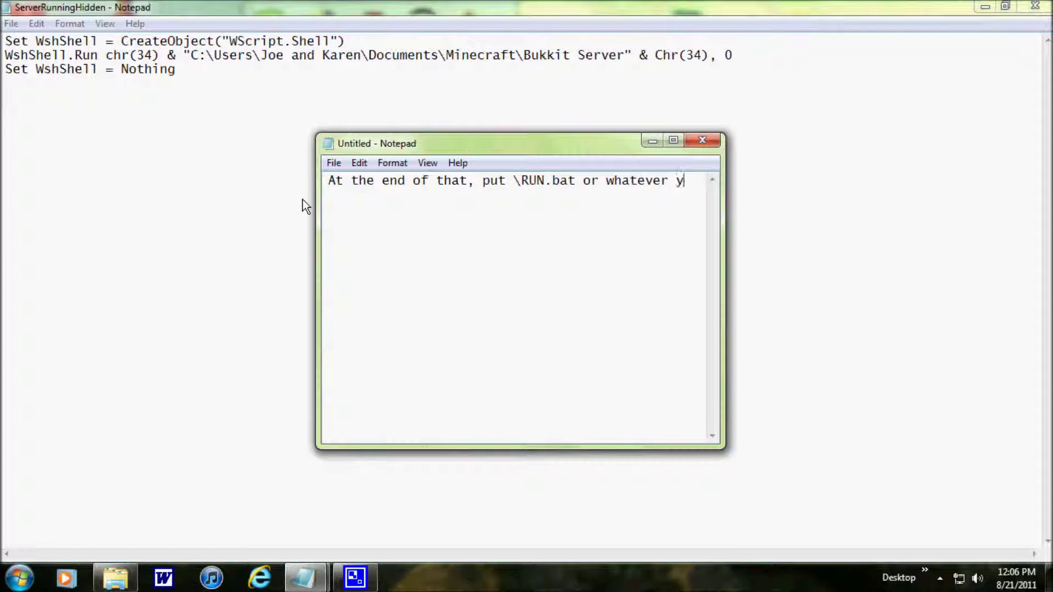
pyautogui.write('ou named it.')
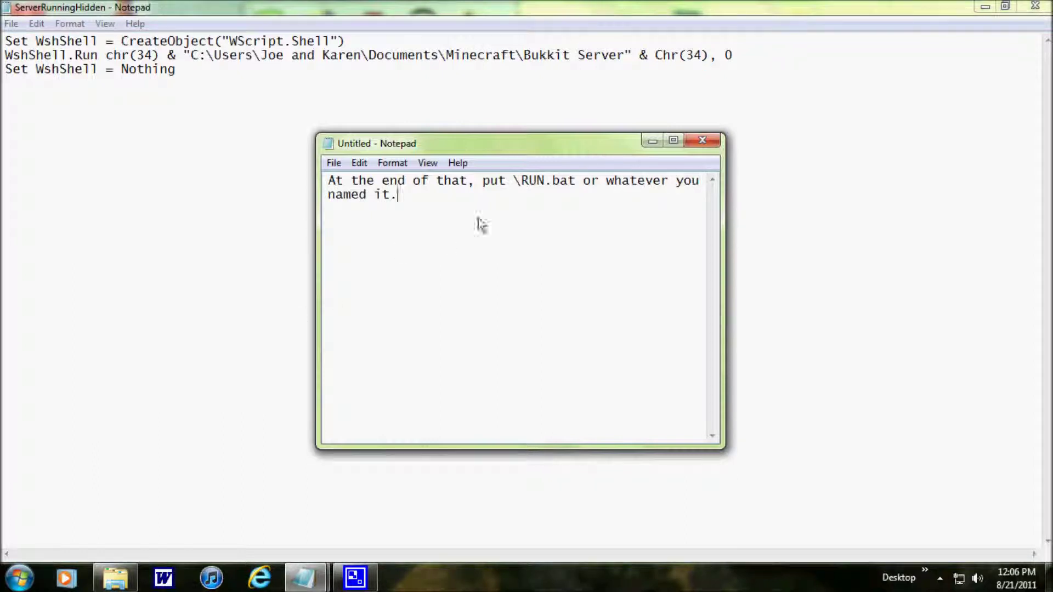
pyautogui.moveTo(482, 225); pyautogui.dragTo(313, 176)
pyautogui.press('BackSpace')
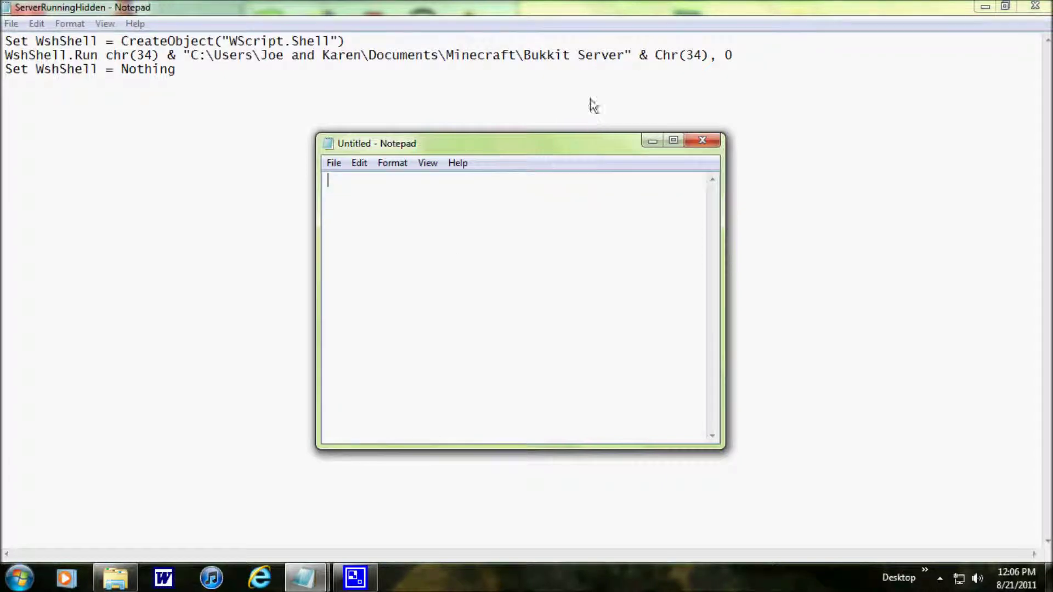
# Step: Append \RUN.bat to the Bukkit Server folder path in the ServerRunningHidden script, before the closing quotation mark
pyautogui.click(626, 57)
pyautogui.write('\\RUN')
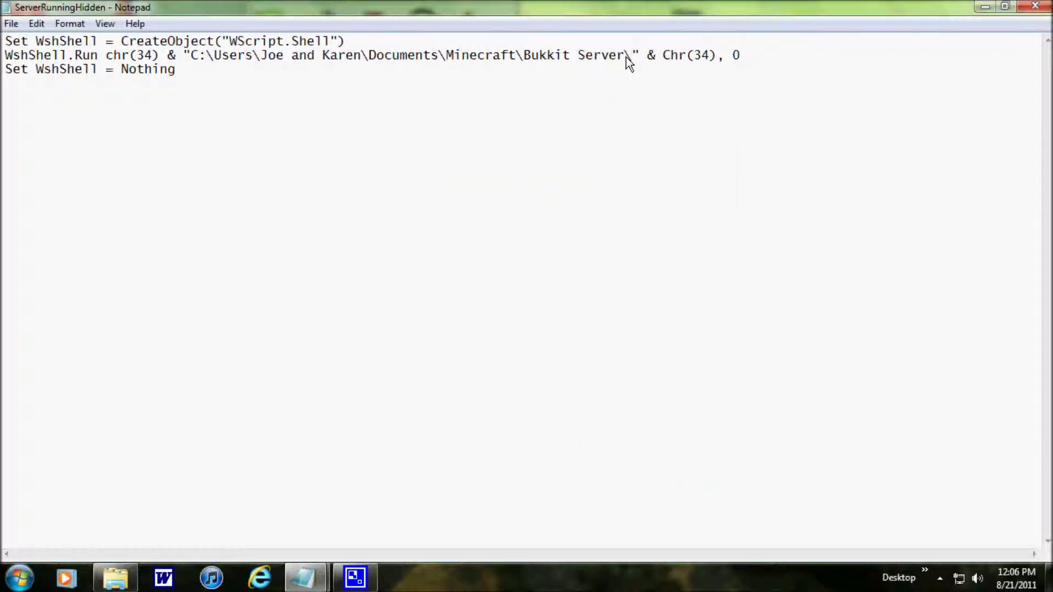
pyautogui.write('.bat')
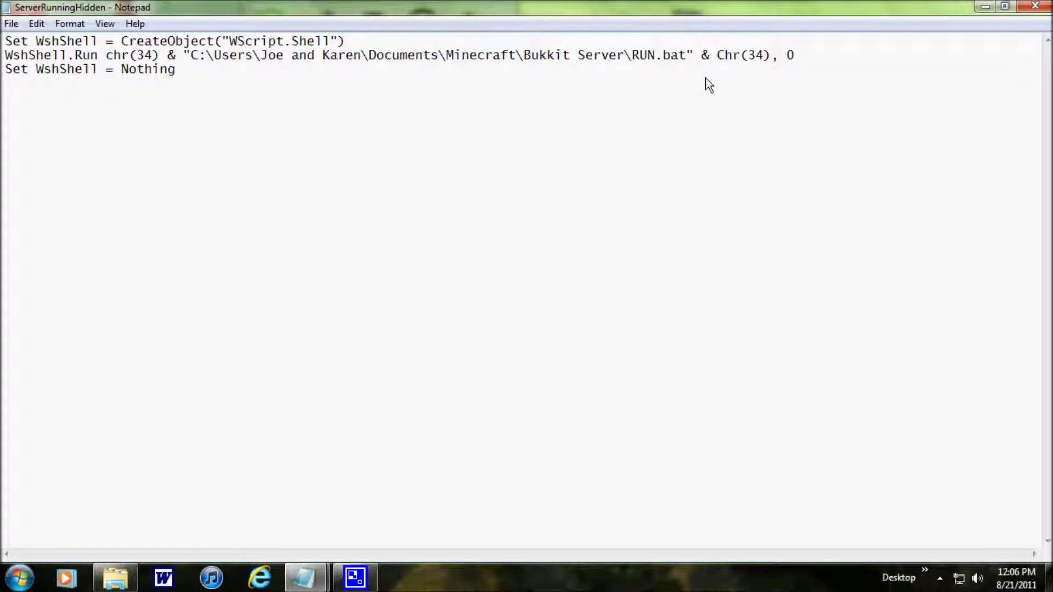
# Step: Bring back the untitled note and enter "Now all you need to do is save it as a .vbs ("
pyautogui.click(304, 577)
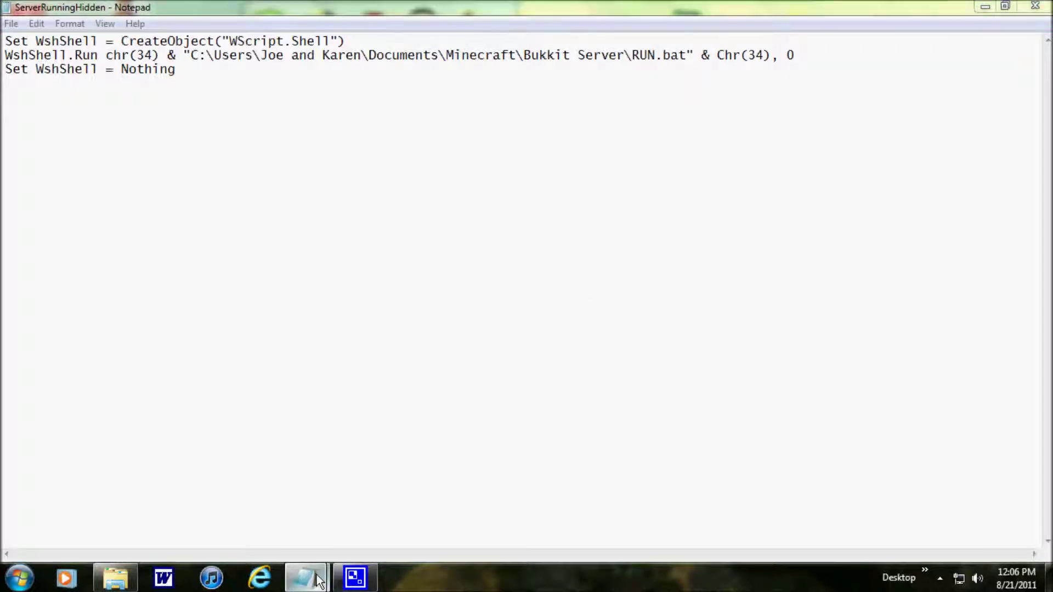
pyautogui.click(223, 496)
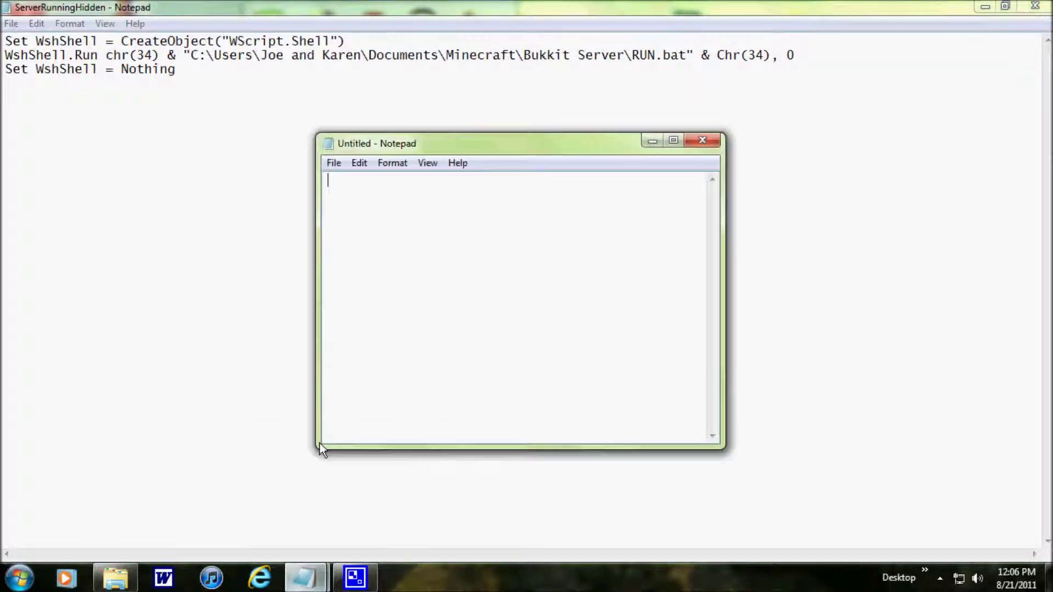
pyautogui.write('N')
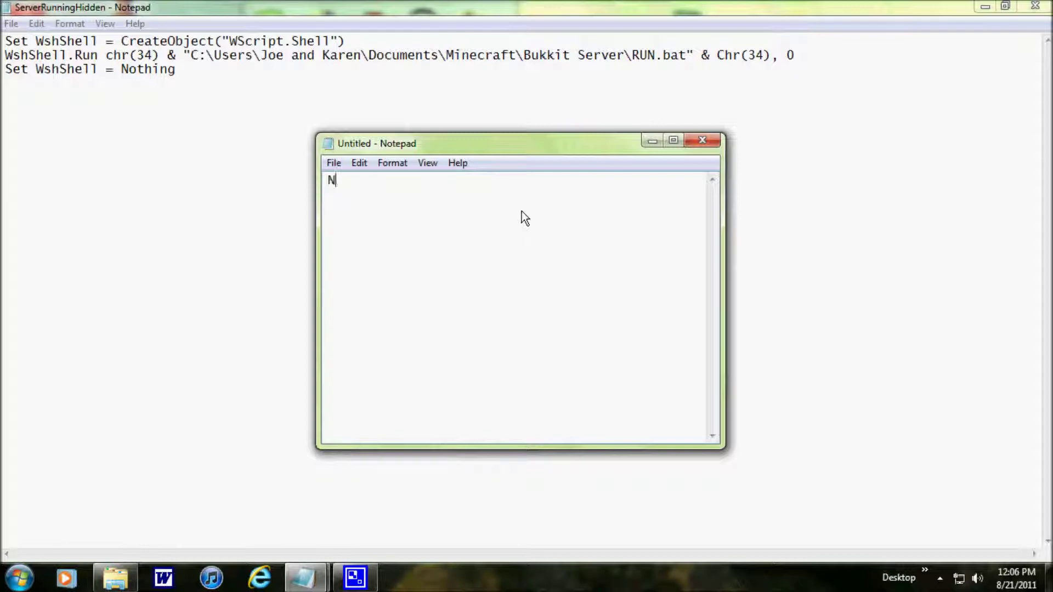
pyautogui.write('ow all you need to do it')
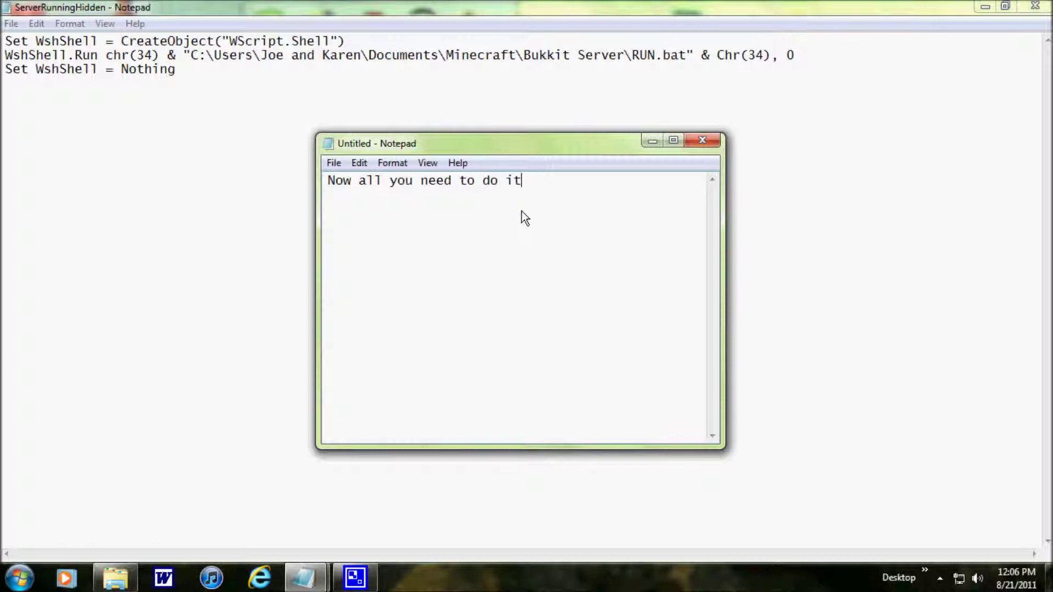
pyautogui.press('BackSpace')
pyautogui.write('s save it as a .vbs')
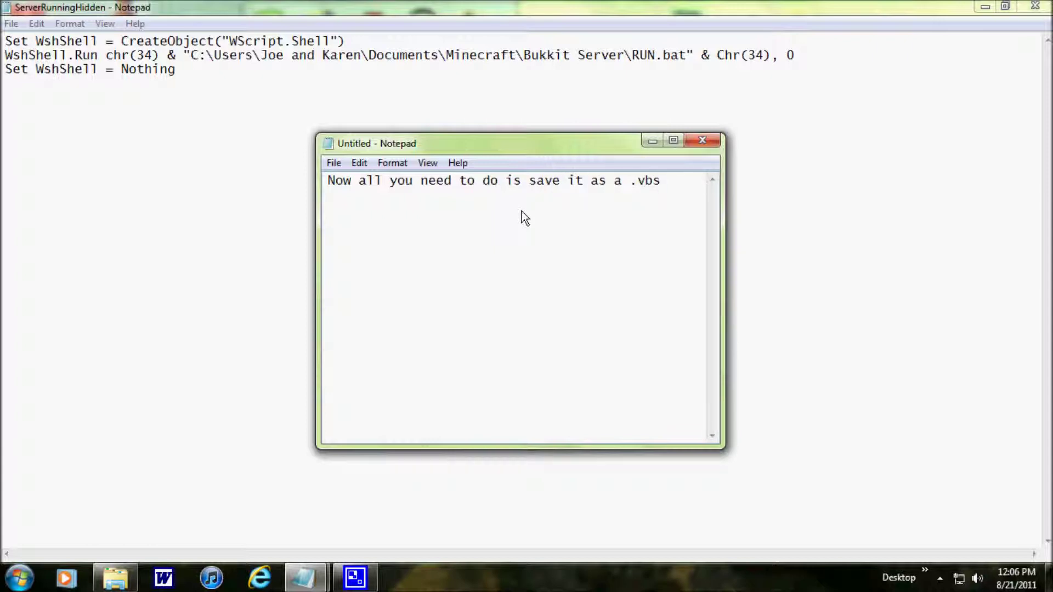
pyautogui.write(' (')
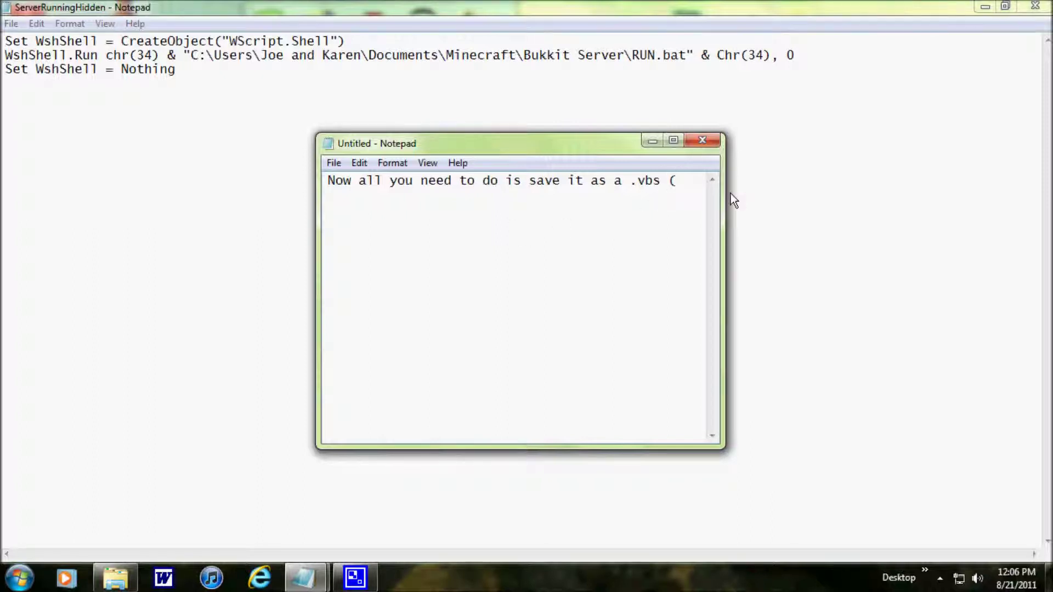
# Step: Erase the untitled note's text back to "Now all you need to" and close the note without saving it
pyautogui.press('BackSpace')
pyautogui.press('BackSpace')
pyautogui.press('BackSpace')
pyautogui.press('BackSpace')
pyautogui.press('BackSpace')
pyautogui.press('BackSpace')
pyautogui.press('BackSpace')
pyautogui.press('BackSpace')
pyautogui.press('BackSpace')
pyautogui.press('BackSpace')
pyautogui.press('BackSpace')
pyautogui.press('BackSpace')
pyautogui.press('BackSpace')
pyautogui.press('BackSpace')
pyautogui.press('BackSpace')
pyautogui.press('BackSpace')
pyautogui.press('BackSpace')
pyautogui.press('BackSpace')
pyautogui.press('BackSpace')
pyautogui.press('BackSpace')
pyautogui.press('BackSpace')
pyautogui.press('BackSpace')
pyautogui.press('BackSpace')
pyautogui.press('BackSpace')
pyautogui.press('BackSpace')
pyautogui.press('BackSpace')
pyautogui.press('BackSpace')
pyautogui.press('BackSpace')
pyautogui.press('BackSpace')
pyautogui.press('BackSpace')
pyautogui.press('BackSpace')
pyautogui.press('BackSpace')
pyautogui.press('BackSpace')
pyautogui.press('BackSpace')
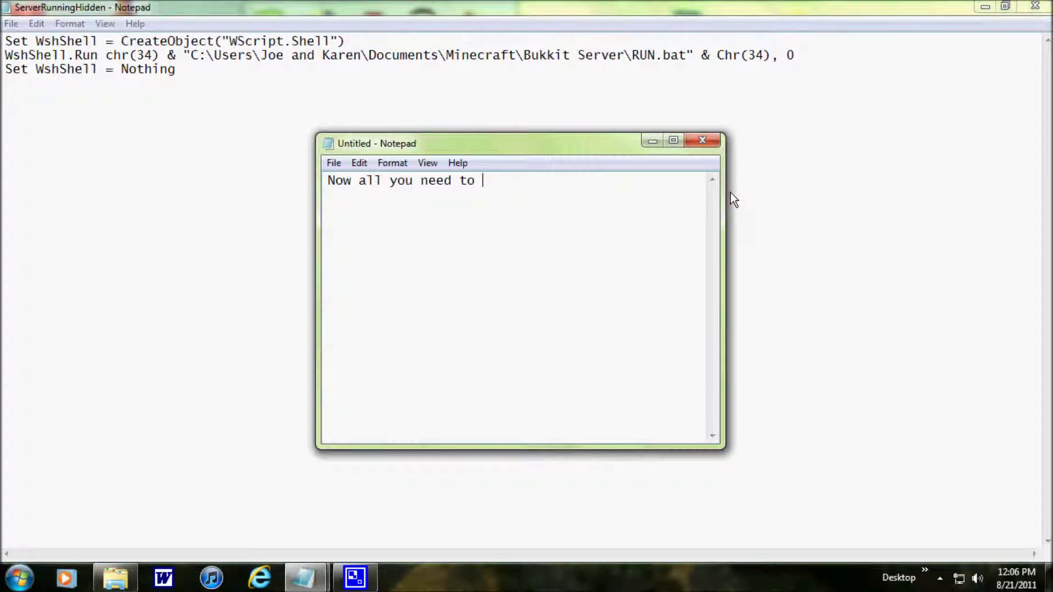
pyautogui.click(703, 141)
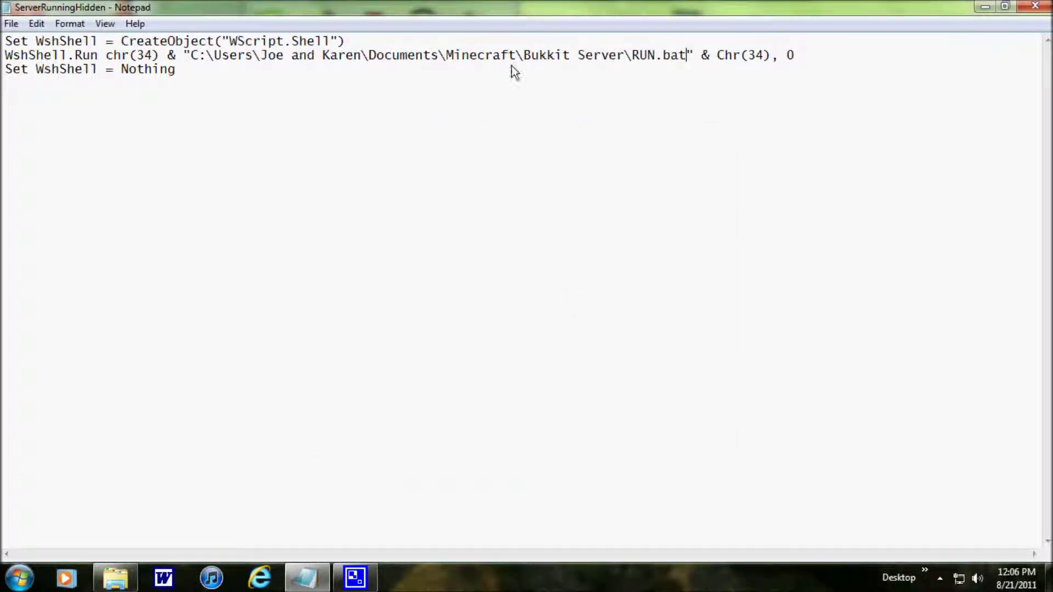
# Step: Save a copy of the script to the desktop as ServerRunningHidden.vbs
pyautogui.click(11, 23)
pyautogui.click(35, 93)
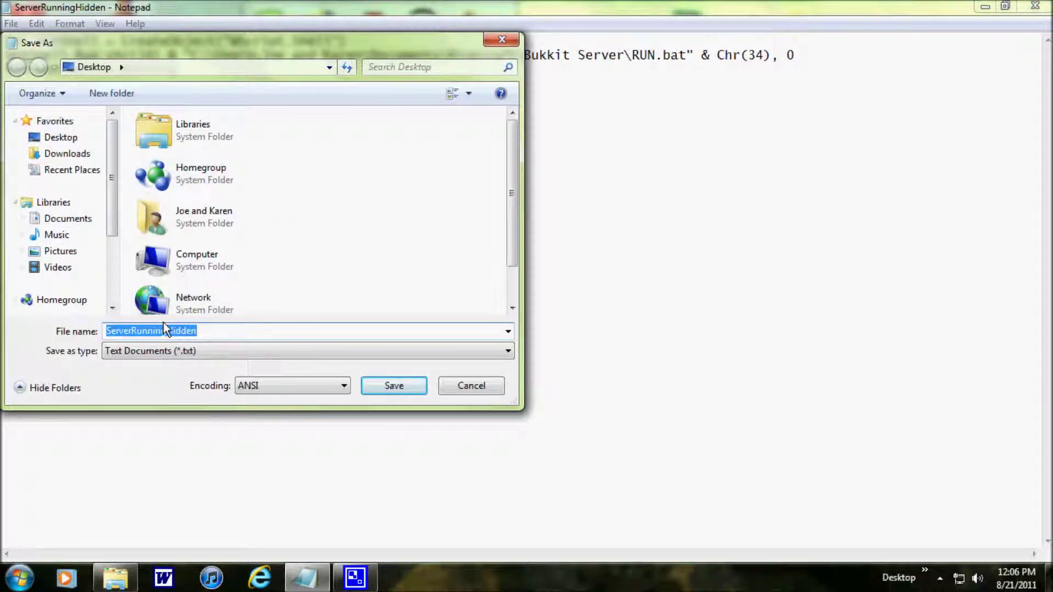
pyautogui.click(228, 333)
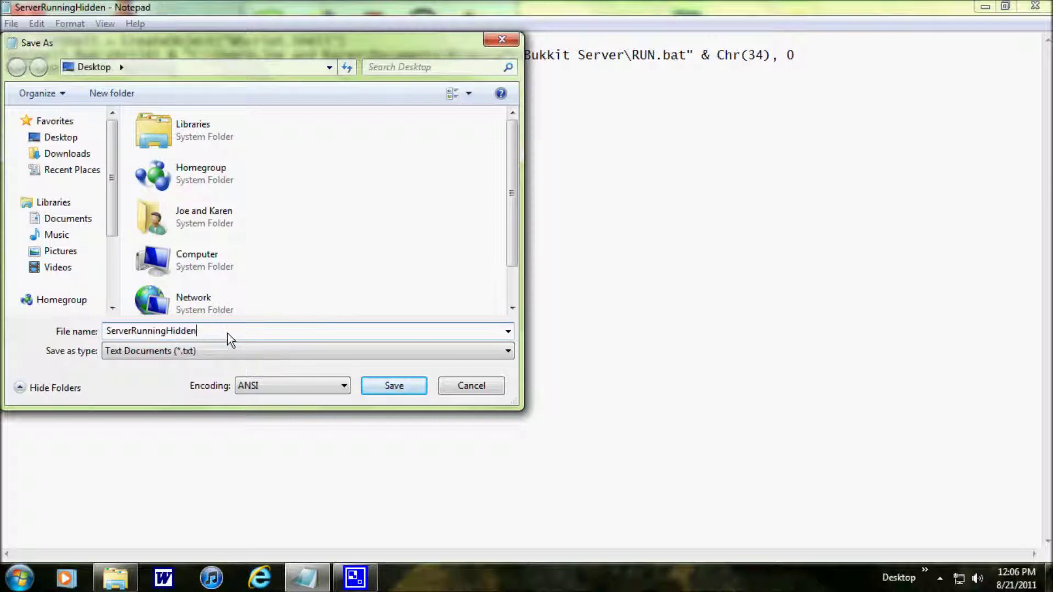
pyautogui.write('.')
pyautogui.write('s')
pyautogui.click(394, 387)
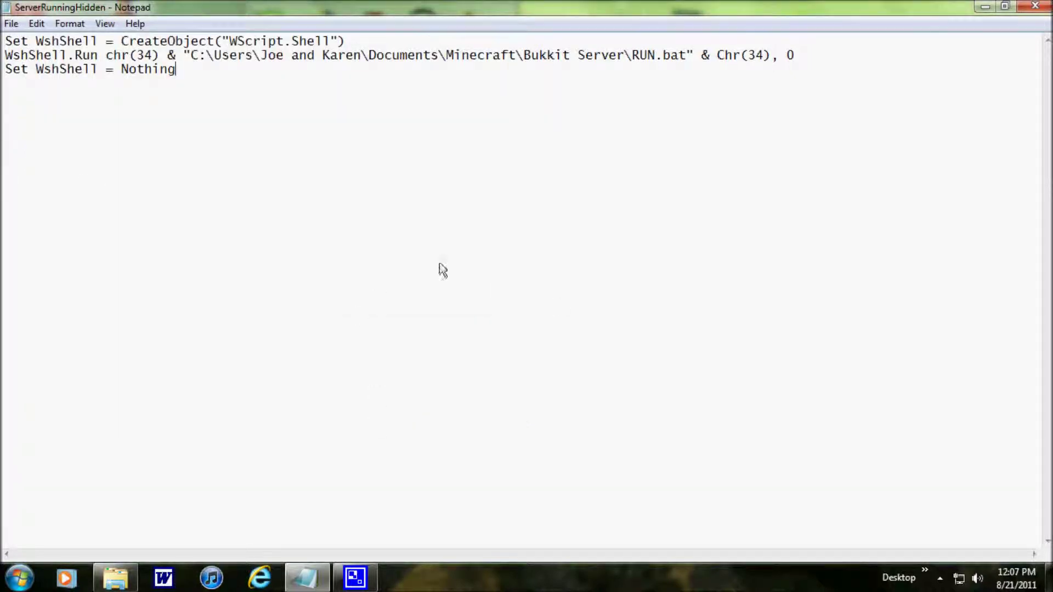
# Step: Restore and close the script's window, and move the new script file to the open area of the desktop below the text file
pyautogui.click(1005, 6)
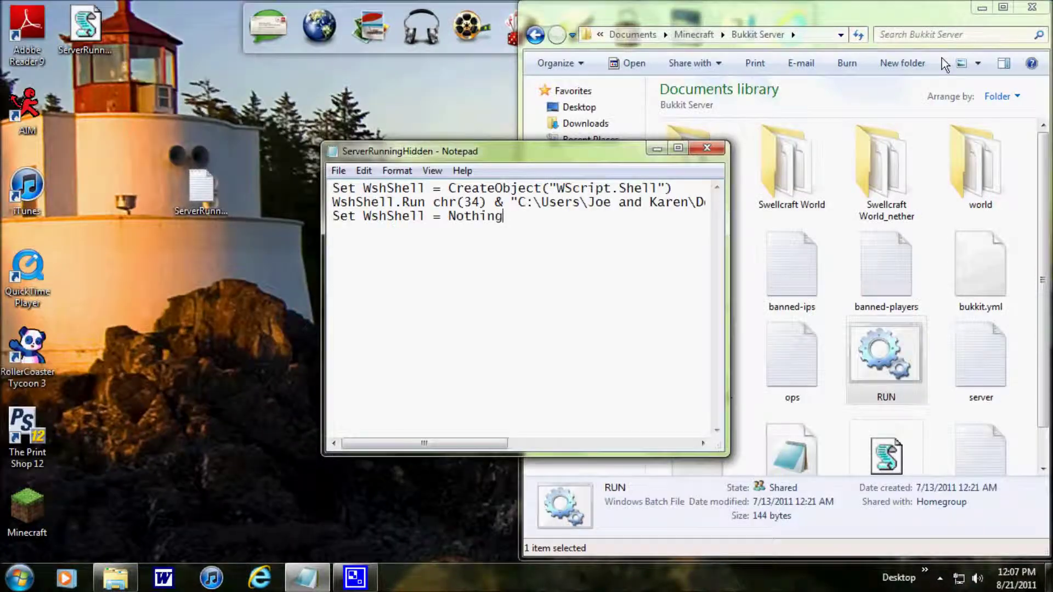
pyautogui.click(706, 148)
pyautogui.moveTo(89, 52); pyautogui.dragTo(379, 293)
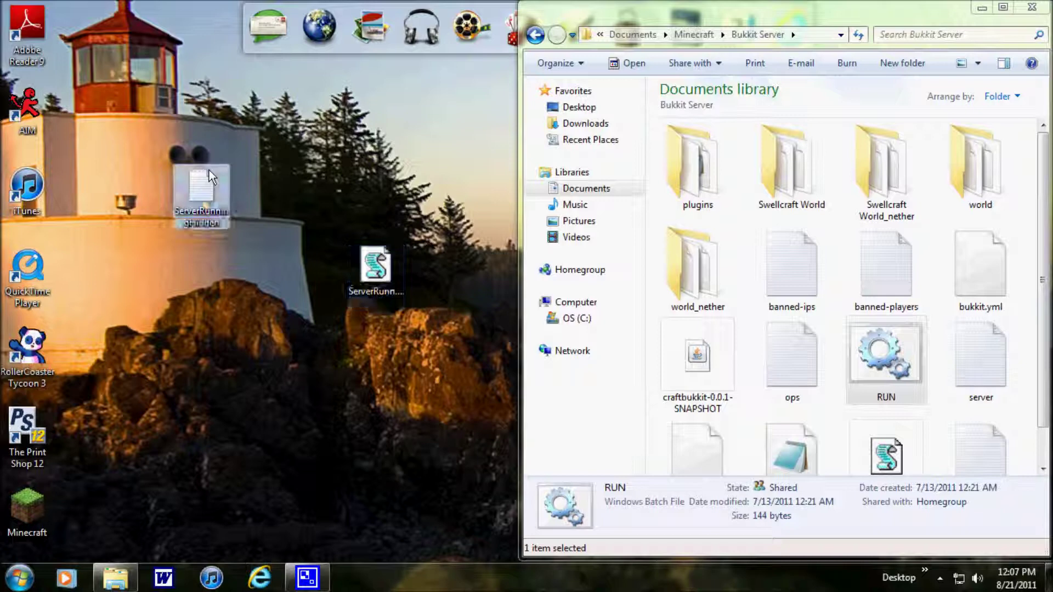
# Step: Open the ServerRunningHidden text file from the desktop, clear all its contents and turn word wrap on
pyautogui.doubleClick(209, 170)
pyautogui.hotkey('ctrl', 'a')
pyautogui.press('Delete')
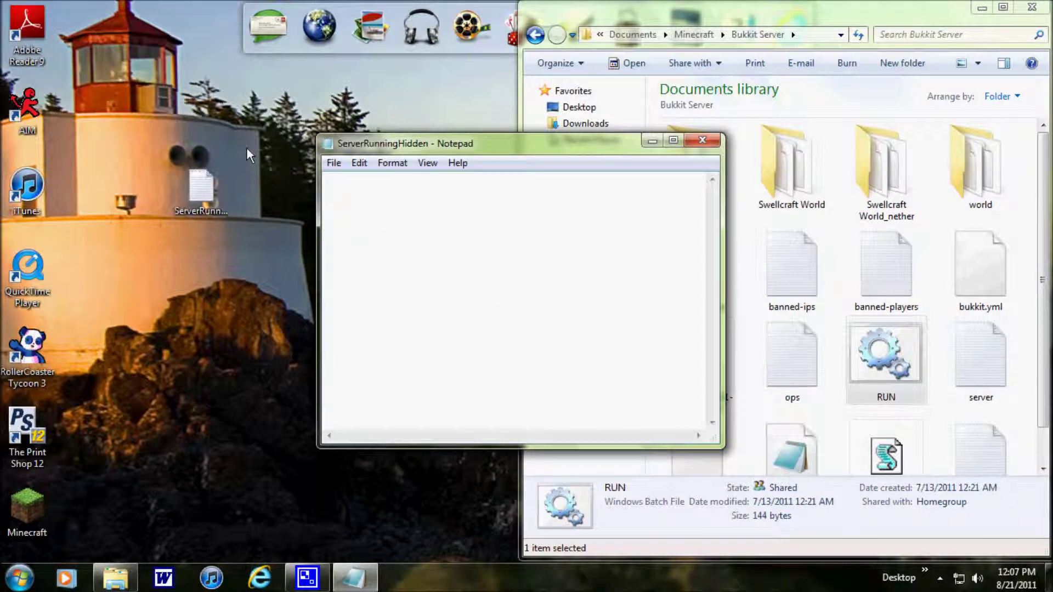
pyautogui.click(385, 164)
pyautogui.click(387, 178)
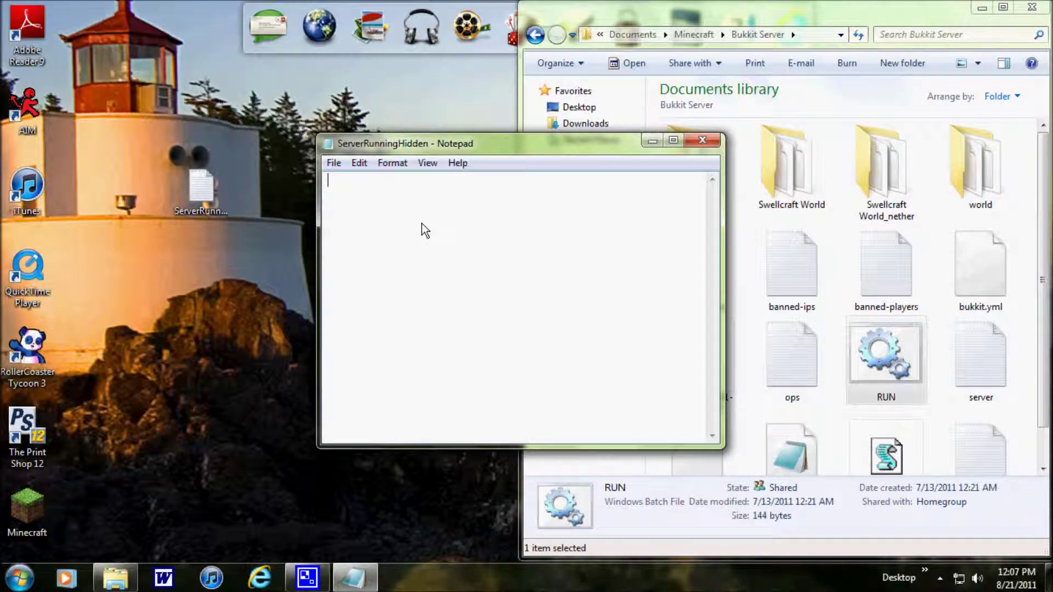
# Step: Enter "Now double click it." in the emptied text file and erase the sentence again
pyautogui.write('Now double click it.')
pyautogui.press('BackSpace')
pyautogui.press('BackSpace')
pyautogui.press('BackSpace')
pyautogui.press('BackSpace')
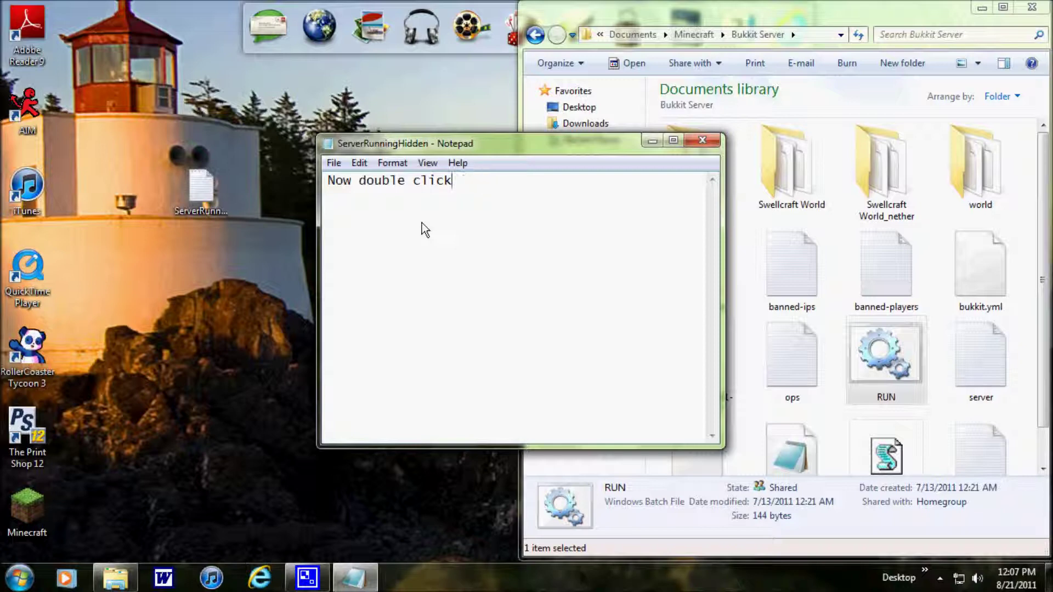
pyautogui.press('BackSpace')
pyautogui.press('BackSpace')
pyautogui.press('BackSpace')
pyautogui.press('BackSpace')
pyautogui.press('BackSpace')
pyautogui.press('BackSpace')
pyautogui.press('BackSpace')
pyautogui.press('BackSpace')
pyautogui.press('BackSpace')
pyautogui.press('BackSpace')
pyautogui.press('BackSpace')
pyautogui.press('BackSpace')
pyautogui.press('BackSpace')
pyautogui.press('BackSpace')
pyautogui.press('BackSpace')
pyautogui.press('BackSpace')
# Step: Enter "You won't see anything run because it is hidden." in the text file and clear it again
pyautogui.write("You won't see anything runn")
pyautogui.press('BackSpace')
pyautogui.write('because it is hidden.')
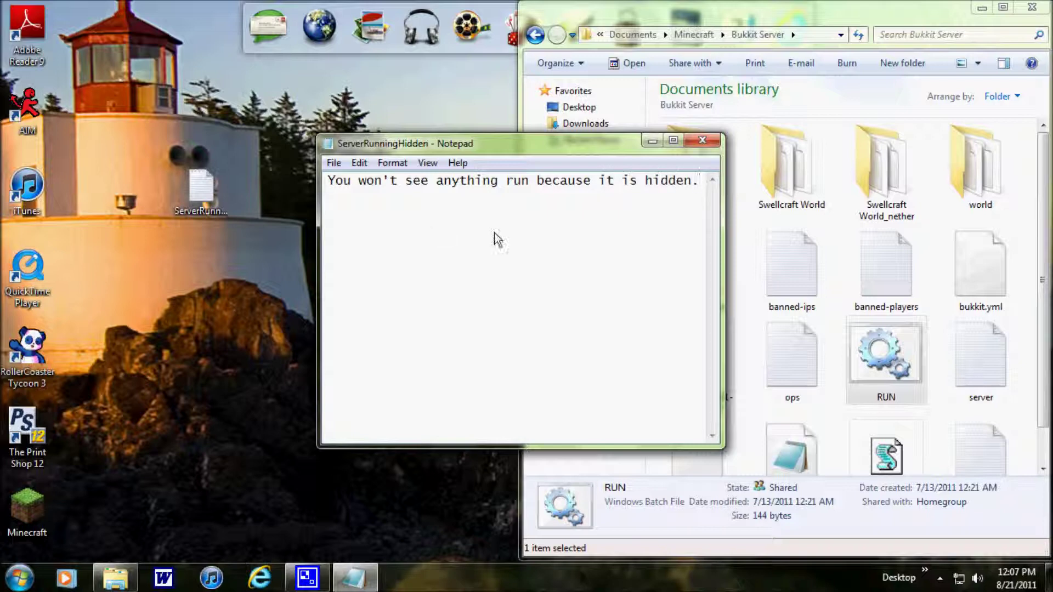
pyautogui.moveTo(701, 182); pyautogui.dragTo(309, 188)
pyautogui.press('Delete')
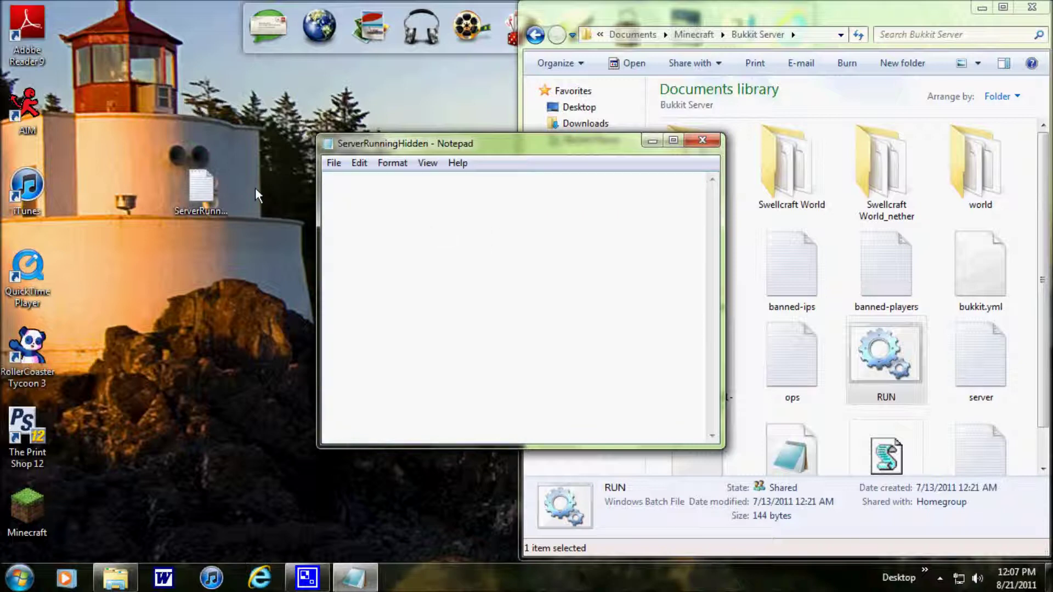
# Step: Move the Notepad window clear of the desktop script icon and enter "Mine is already running so I don't want to clik it again"
pyautogui.moveTo(438, 145); pyautogui.dragTo(581, 157)
pyautogui.write('M')
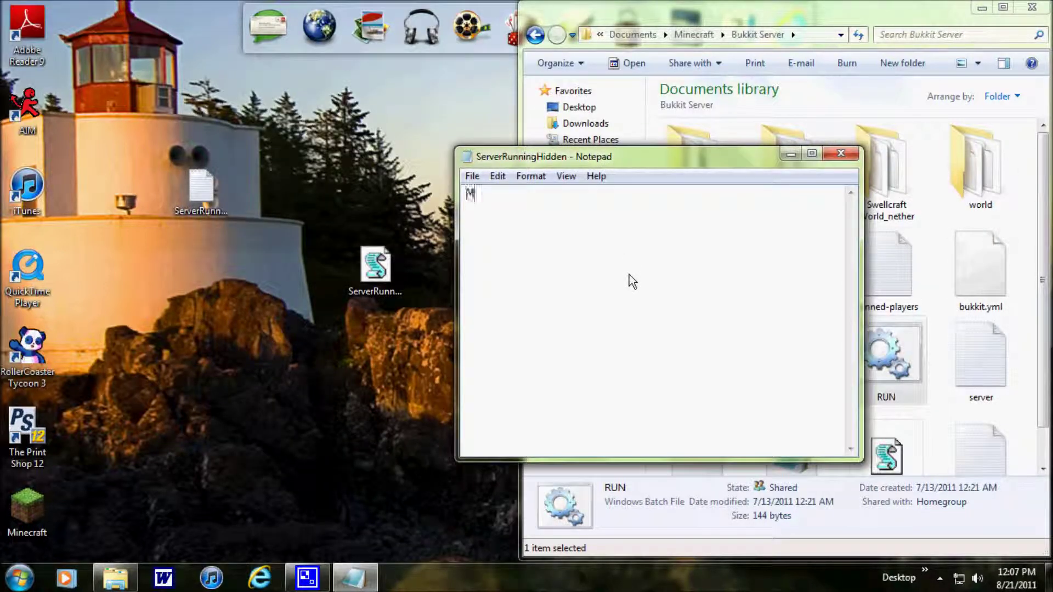
pyautogui.write('ine is already runnin')
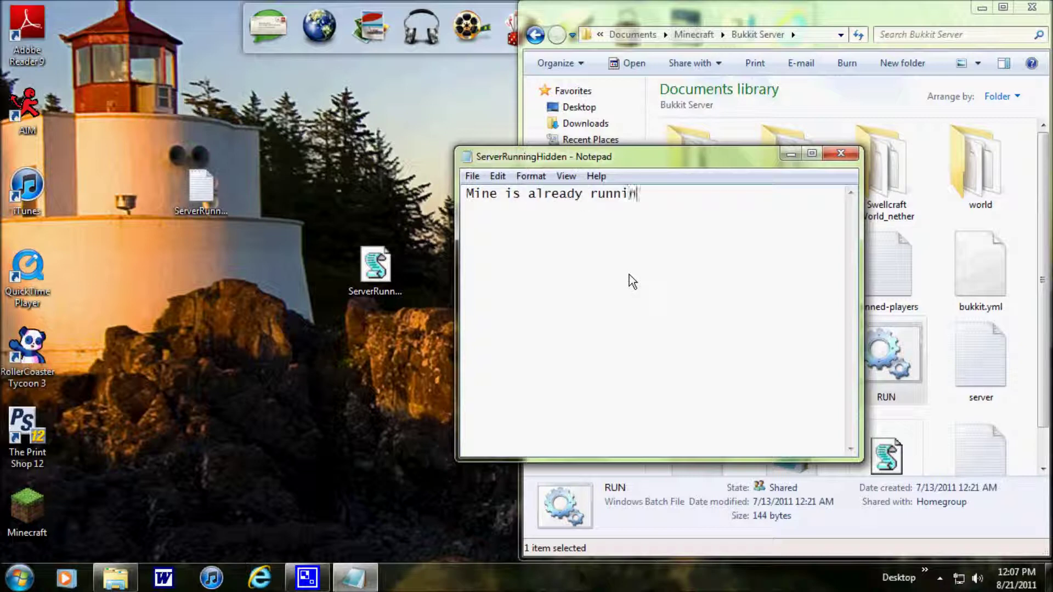
pyautogui.write("g so I don't want")
pyautogui.press('BackSpace')
pyautogui.press('BackSpace')
pyautogui.write('t')
pyautogui.press('BackSpace')
pyautogui.write('nt to clicl')
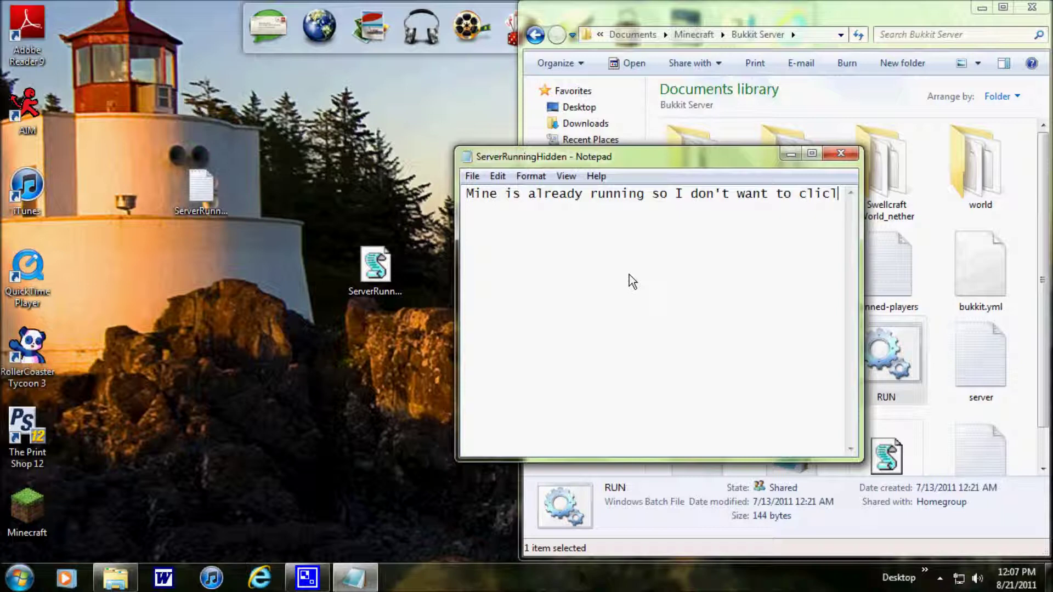
pyautogui.press('BackSpace')
pyautogui.write('k it again b')
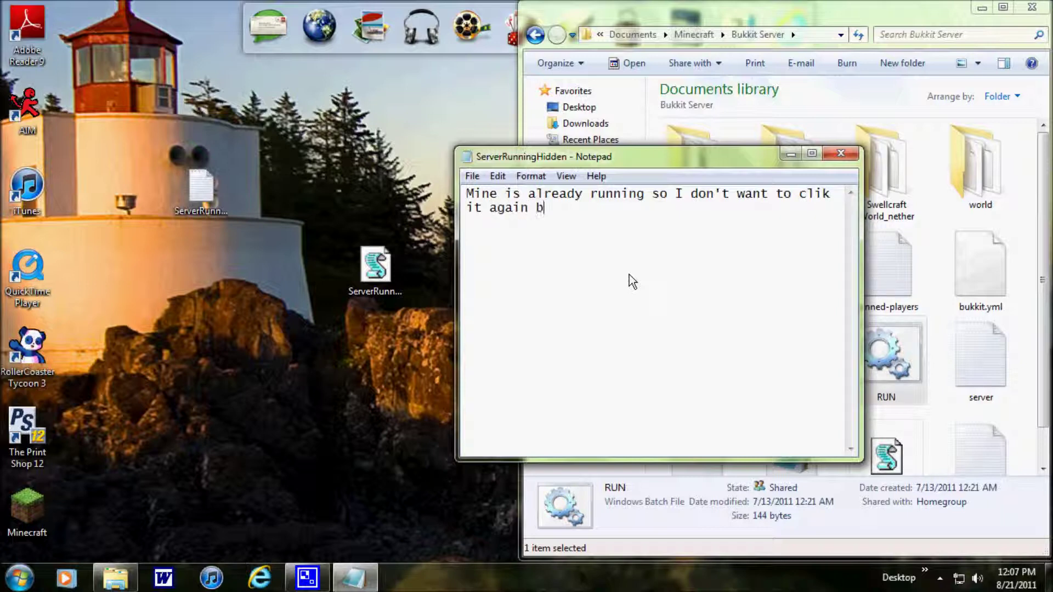
# Step: Complete the sentence with "but to close it you need to open Task Manager." and start Windows Task Manager
pyautogui.write('ut to close it you need to open')
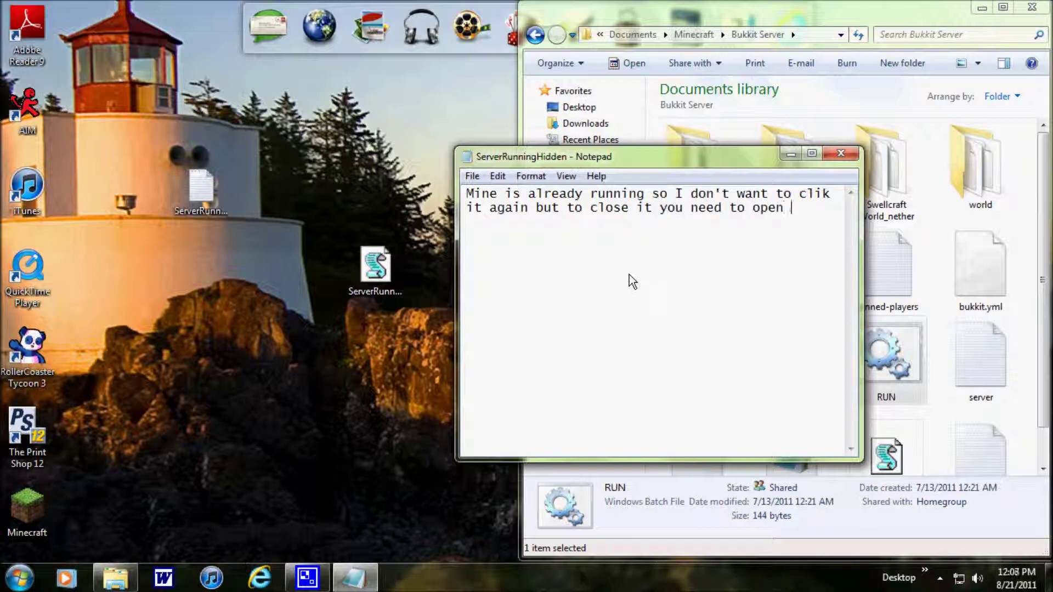
pyautogui.write(' Task Manager.')
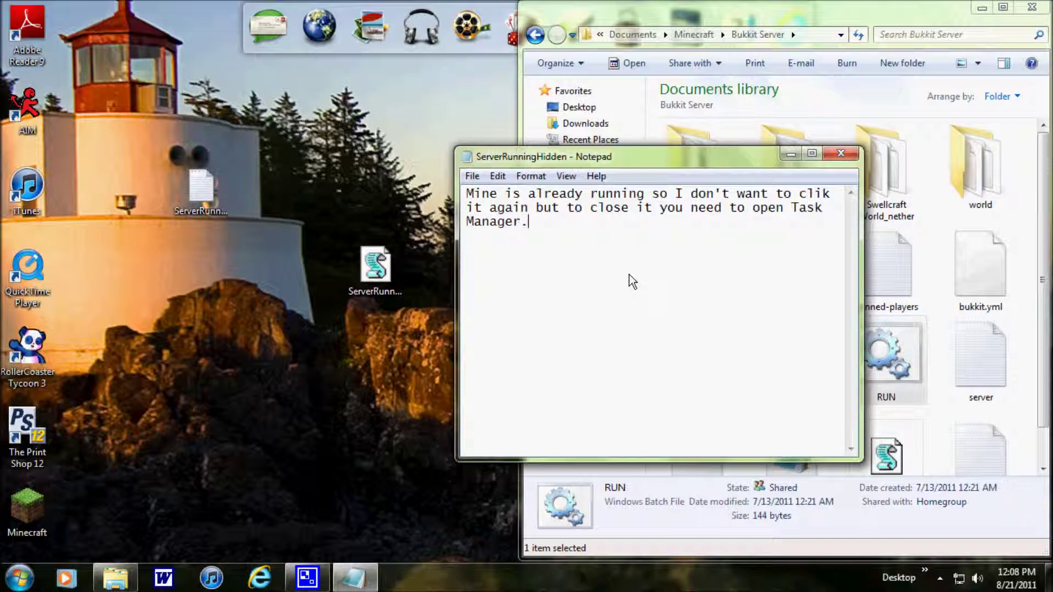
pyautogui.rightClick(589, 583)
pyautogui.click(608, 529)
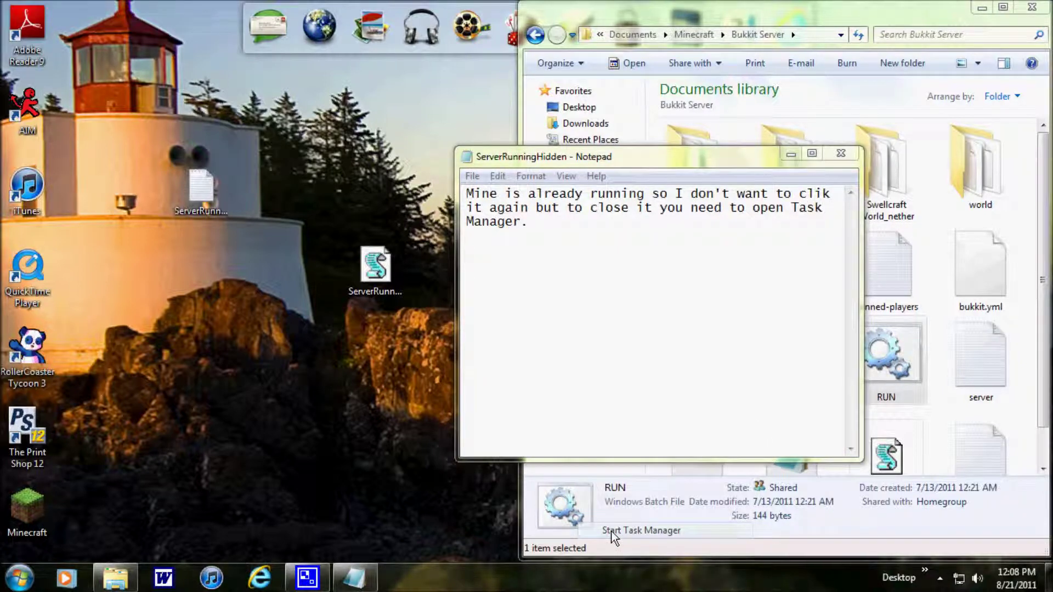
# Step: Replace the note with "Find conhost.exe" and bring up the process options for conhost.exe in Task Manager
pyautogui.click(722, 161)
pyautogui.hotkey('ctrl', 'a')
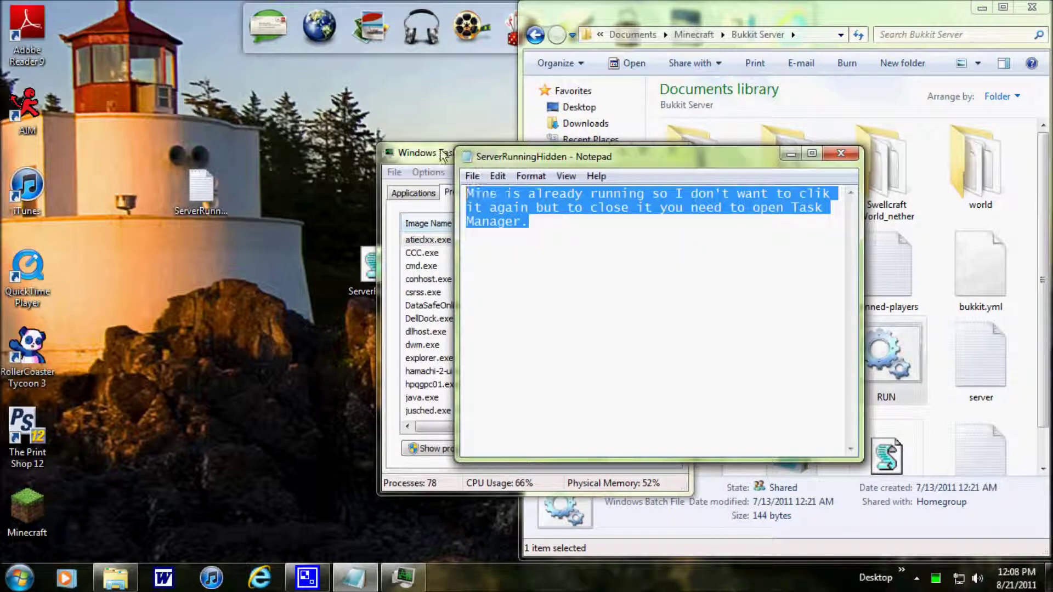
pyautogui.write('Find cn')
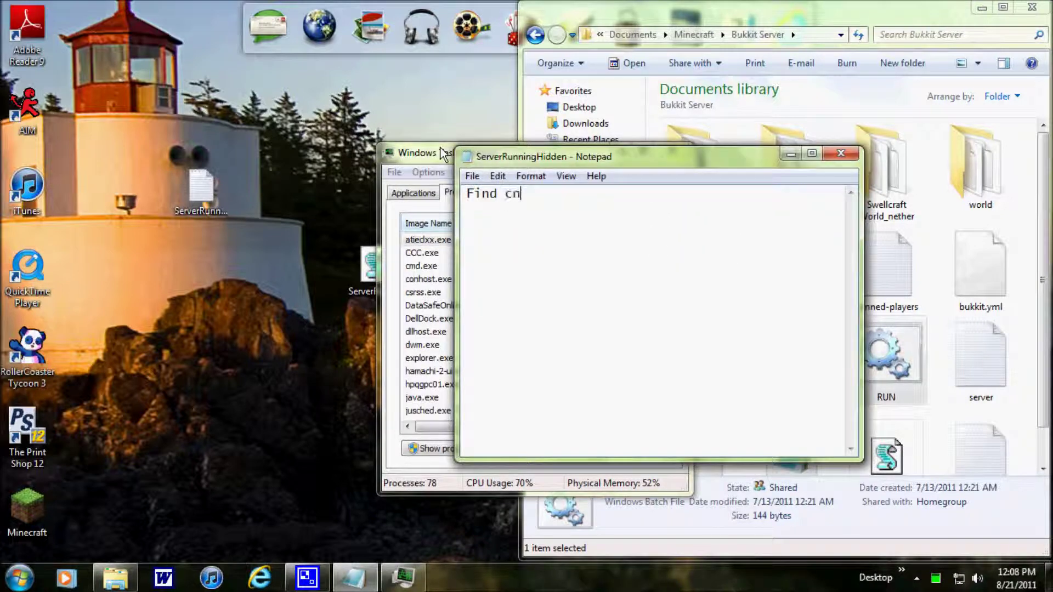
pyautogui.press('BackSpace')
pyautogui.write('onhost.exe')
pyautogui.click(442, 153)
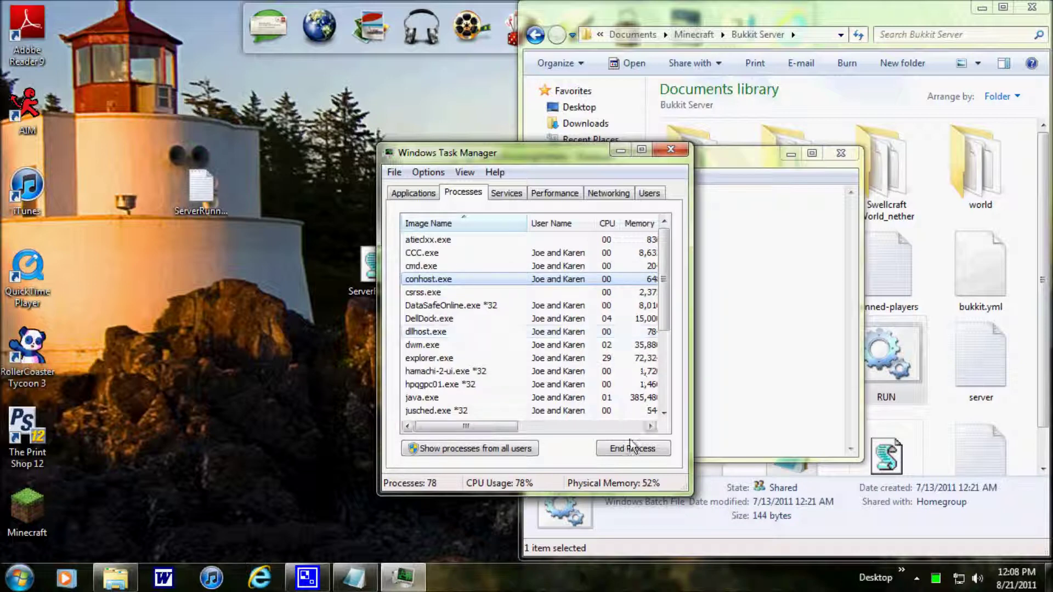
pyautogui.rightClick(449, 281)
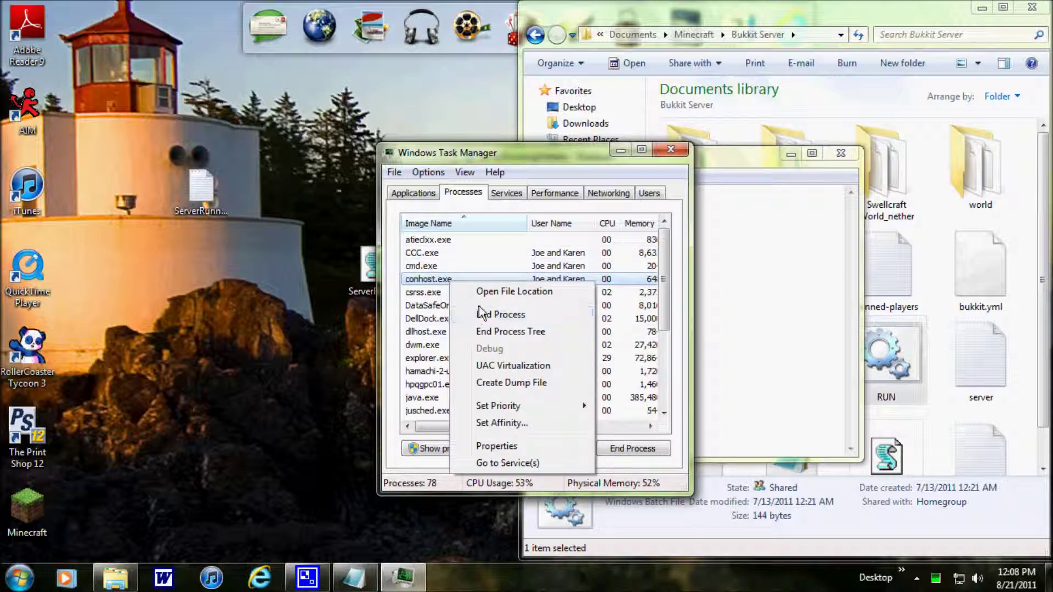
# Step: Replace the note with "and java.exe" and select the java.exe process in Task Manager
pyautogui.click(724, 159)
pyautogui.moveTo(722, 254); pyautogui.dragTo(469, 204)
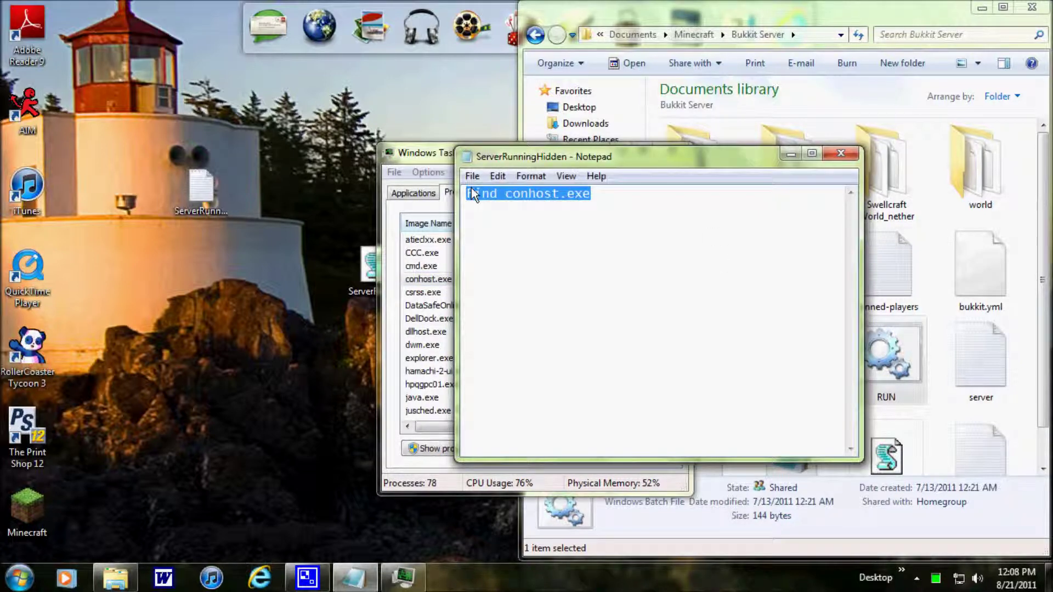
pyautogui.write('end')
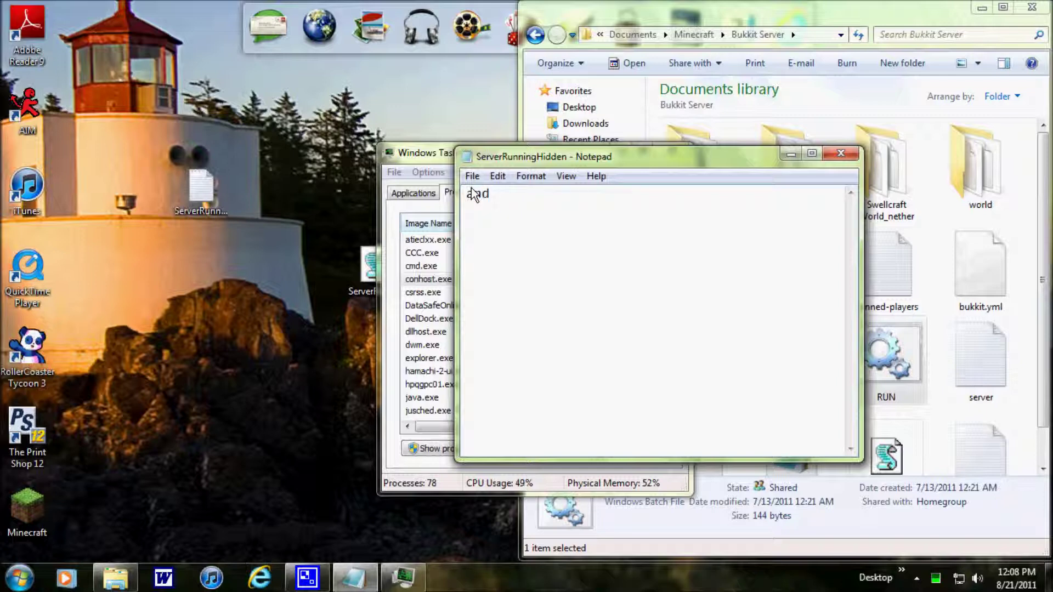
pyautogui.write(' java.exe')
pyautogui.click(433, 157)
pyautogui.scroll(-4, 433, 274)
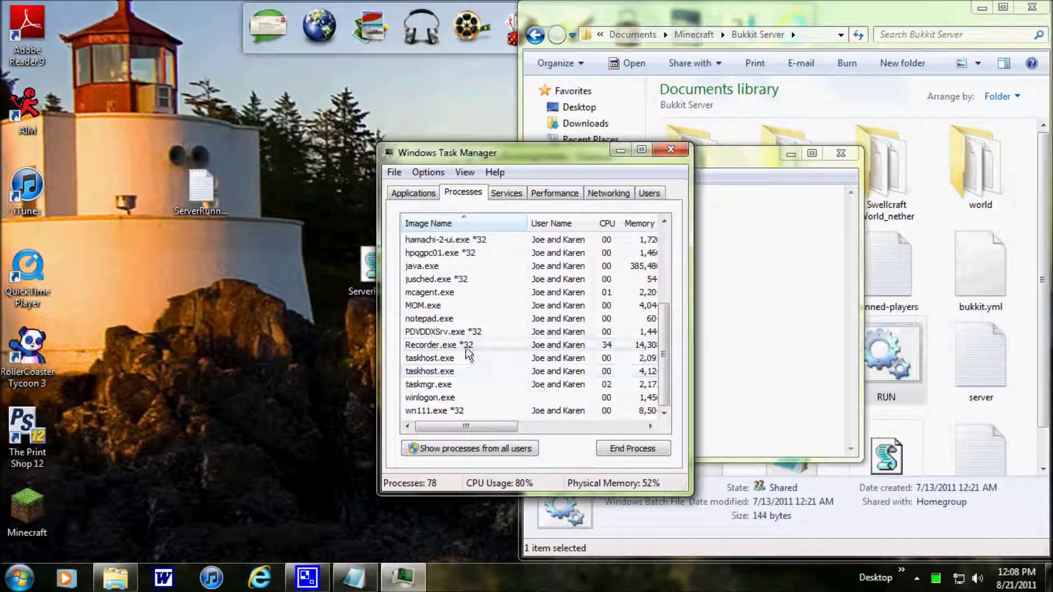
pyautogui.click(422, 265)
# Step: Replace the note with "You need to end the prosess for both of those to stop your server."
pyautogui.click(733, 167)
pyautogui.moveTo(563, 193); pyautogui.dragTo(391, 241)
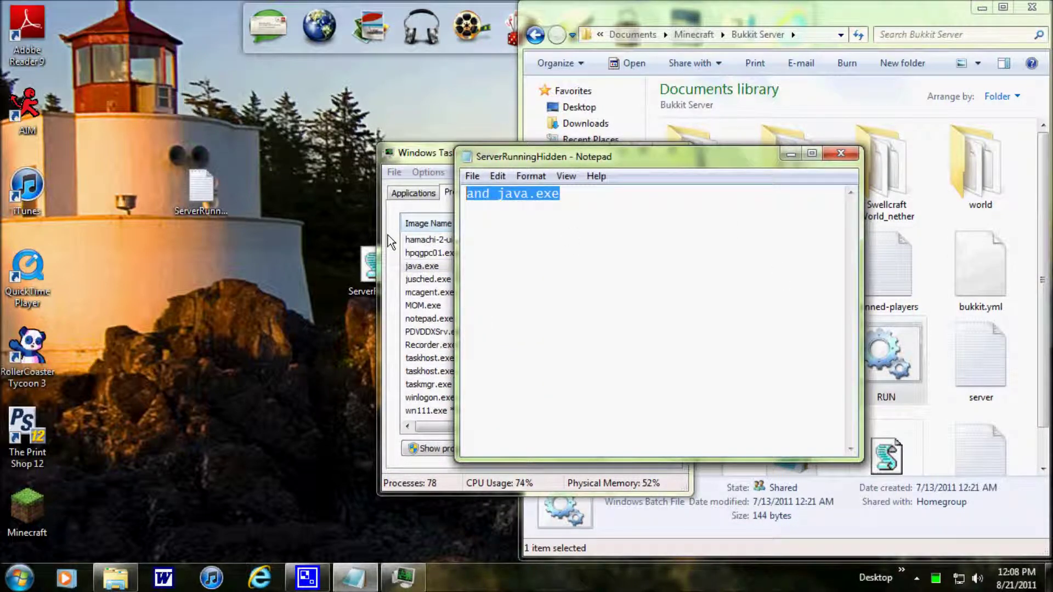
pyautogui.write('You needs')
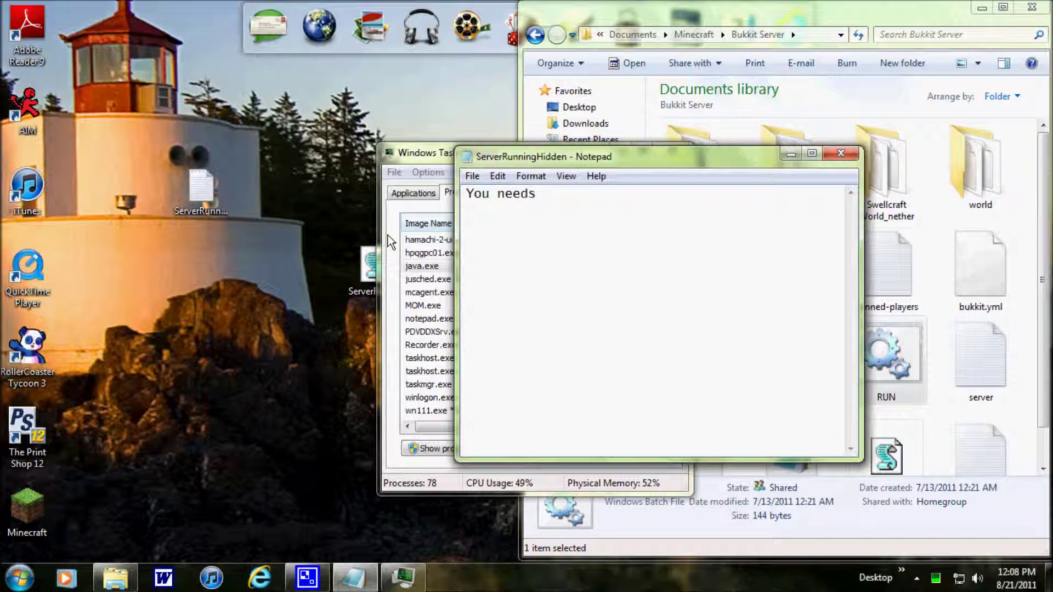
pyautogui.press('BackSpace')
pyautogui.write('d yo')
pyautogui.press('BackSpace')
pyautogui.write('to end the ')
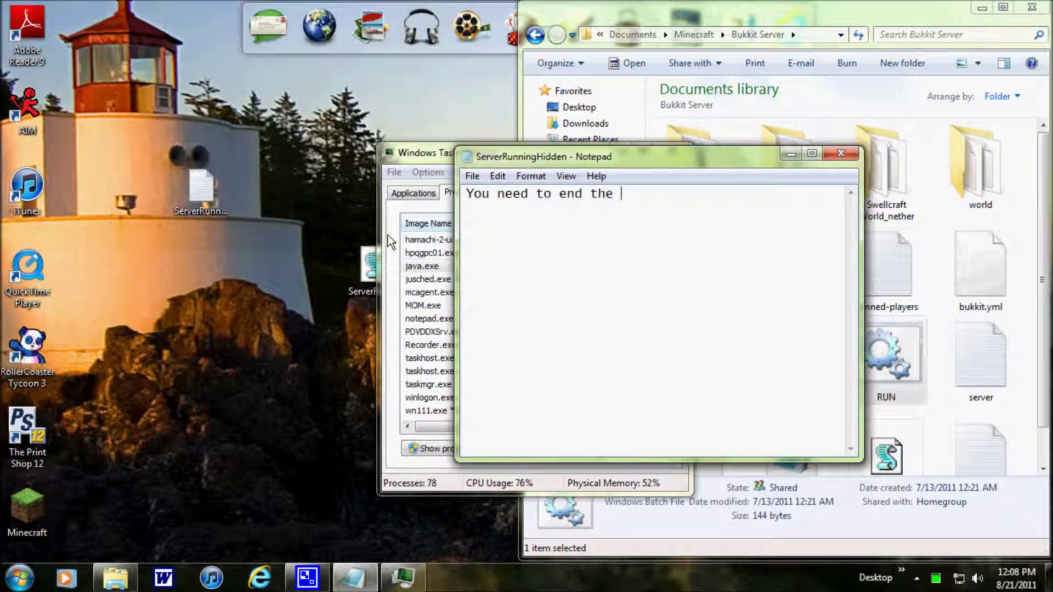
pyautogui.write('prosess for ')
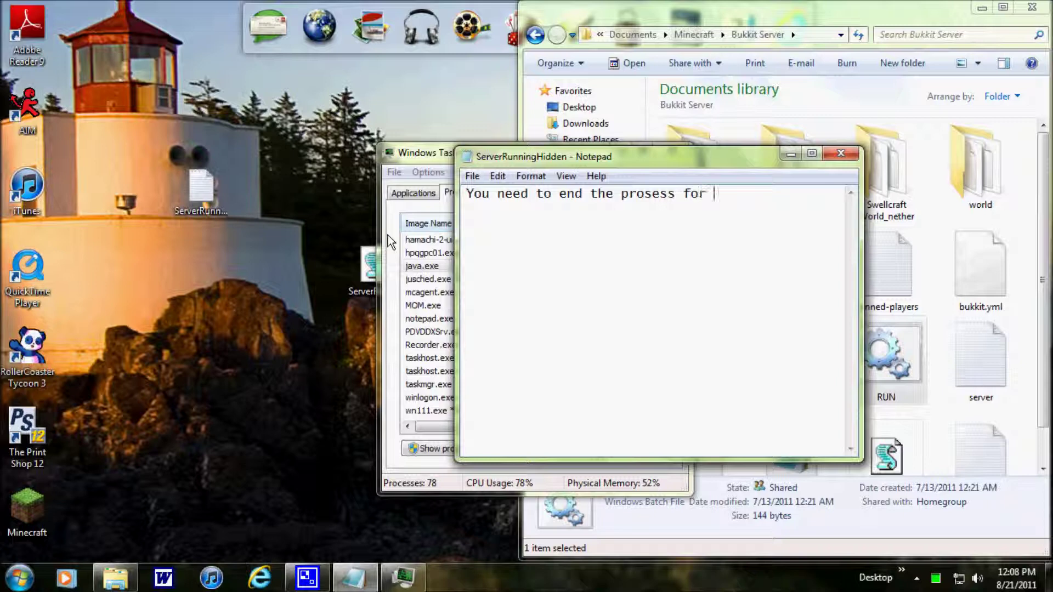
pyautogui.write('both of those ')
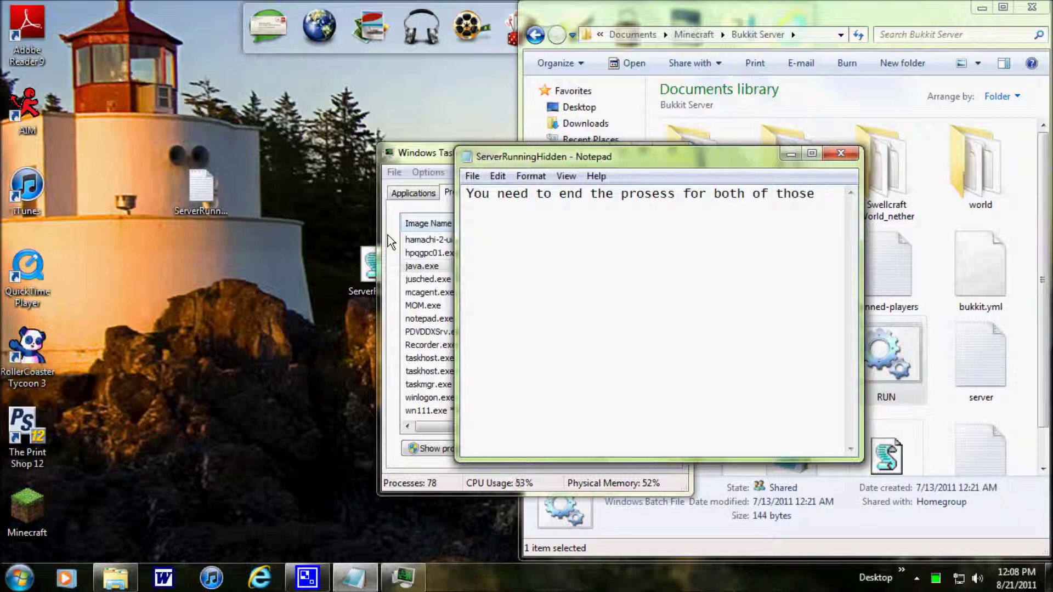
pyautogui.write('to stop your server.')
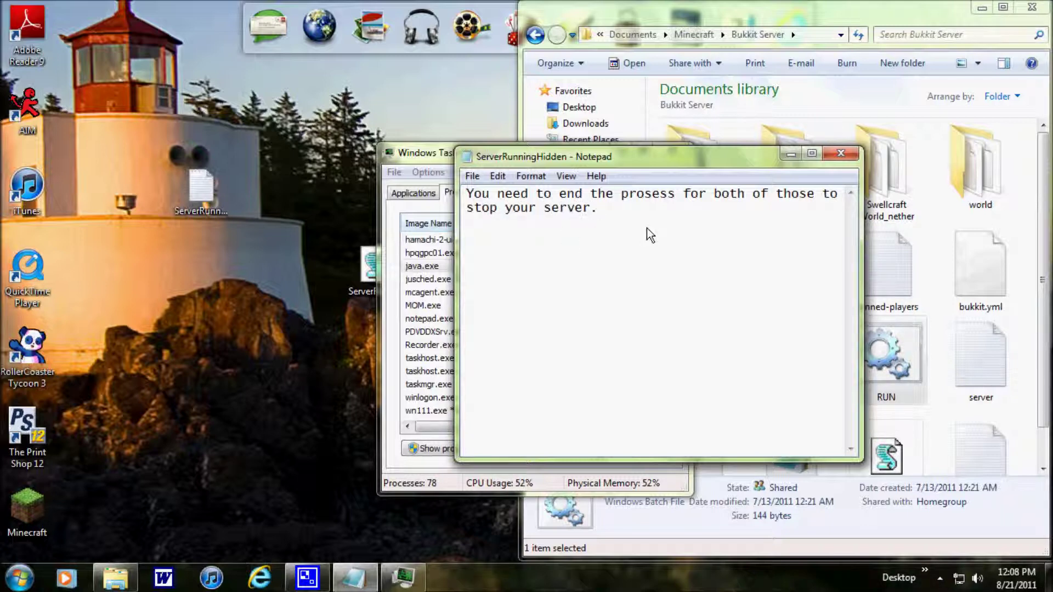
# Step: Replace the note with "Thanks for watchiong..." and remove the stray letter from the last word
pyautogui.moveTo(646, 228); pyautogui.dragTo(450, 193)
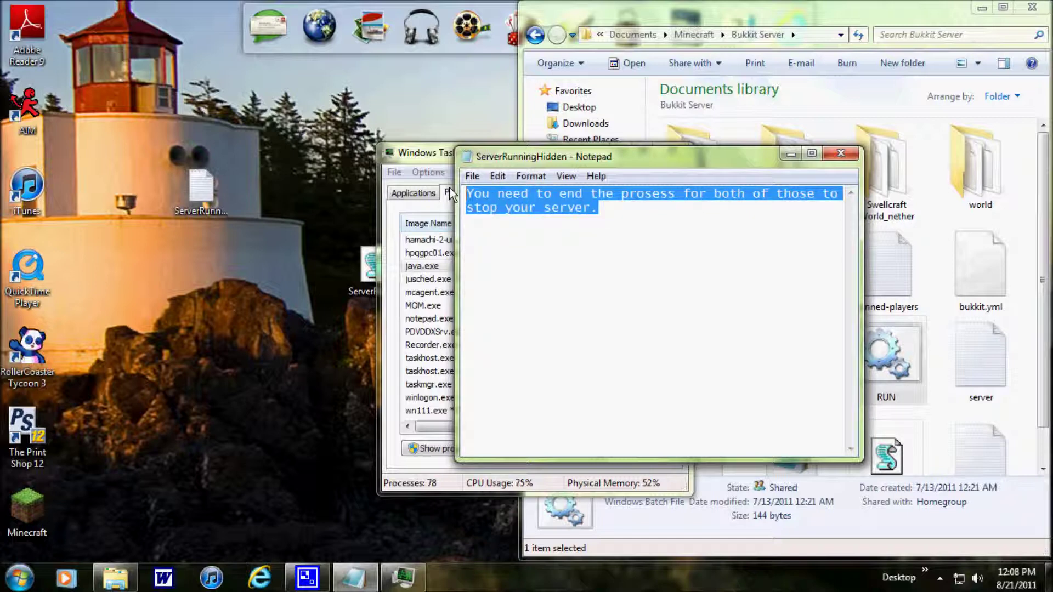
pyautogui.press('BackSpace')
pyautogui.write('Thanks for watchiong...')
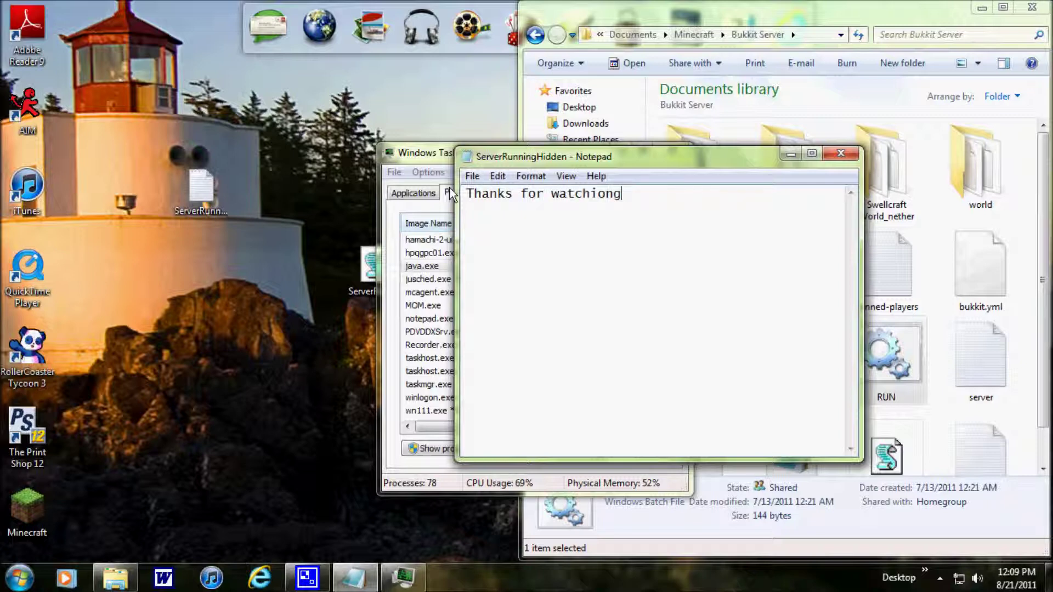
pyautogui.click(614, 194)
pyautogui.press('BackSpace')
# Step: Erase the thank-you line and enter "Thumbs up please." in its place
pyautogui.click(736, 198)
pyautogui.press('BackSpace')
pyautogui.press('BackSpace')
pyautogui.press('BackSpace')
pyautogui.press('BackSpace')
pyautogui.press('BackSpace')
pyautogui.press('BackSpace')
pyautogui.press('BackSpace')
pyautogui.press('BackSpace')
pyautogui.press('BackSpace')
pyautogui.press('BackSpace')
pyautogui.press('BackSpace')
pyautogui.press('BackSpace')
pyautogui.press('BackSpace')
pyautogui.press('BackSpace')
pyautogui.press('BackSpace')
pyautogui.press('BackSpace')
pyautogui.press('BackSpace')
pyautogui.press('BackSpace')
pyautogui.press('BackSpace')
pyautogui.press('BackSpace')
pyautogui.write('Thumbs up please.')
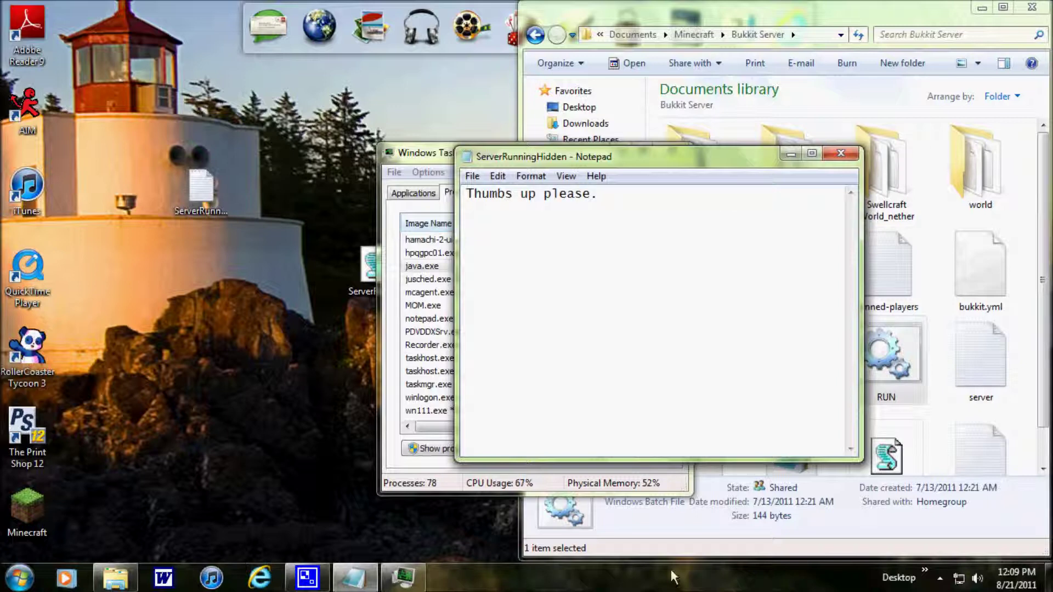
pyautogui.click(353, 579)
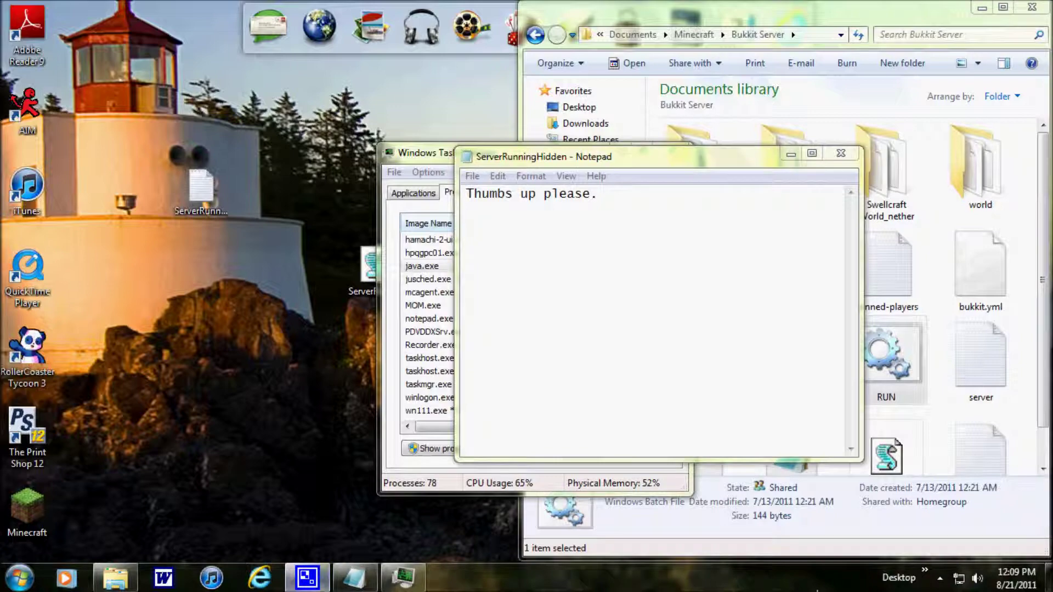
pyautogui.click(939, 577)
pyautogui.rightClick(963, 500)
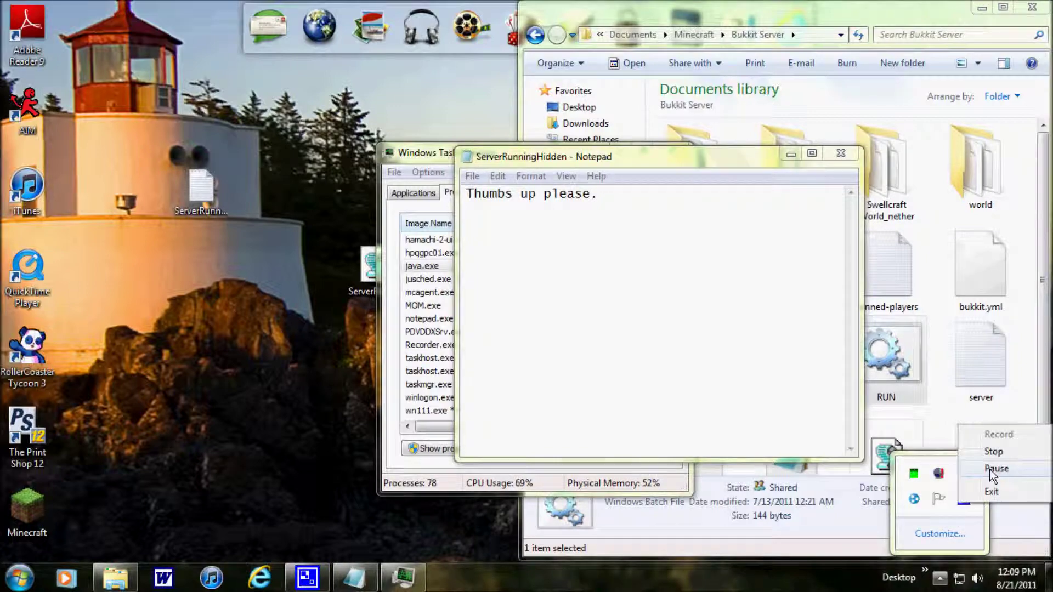